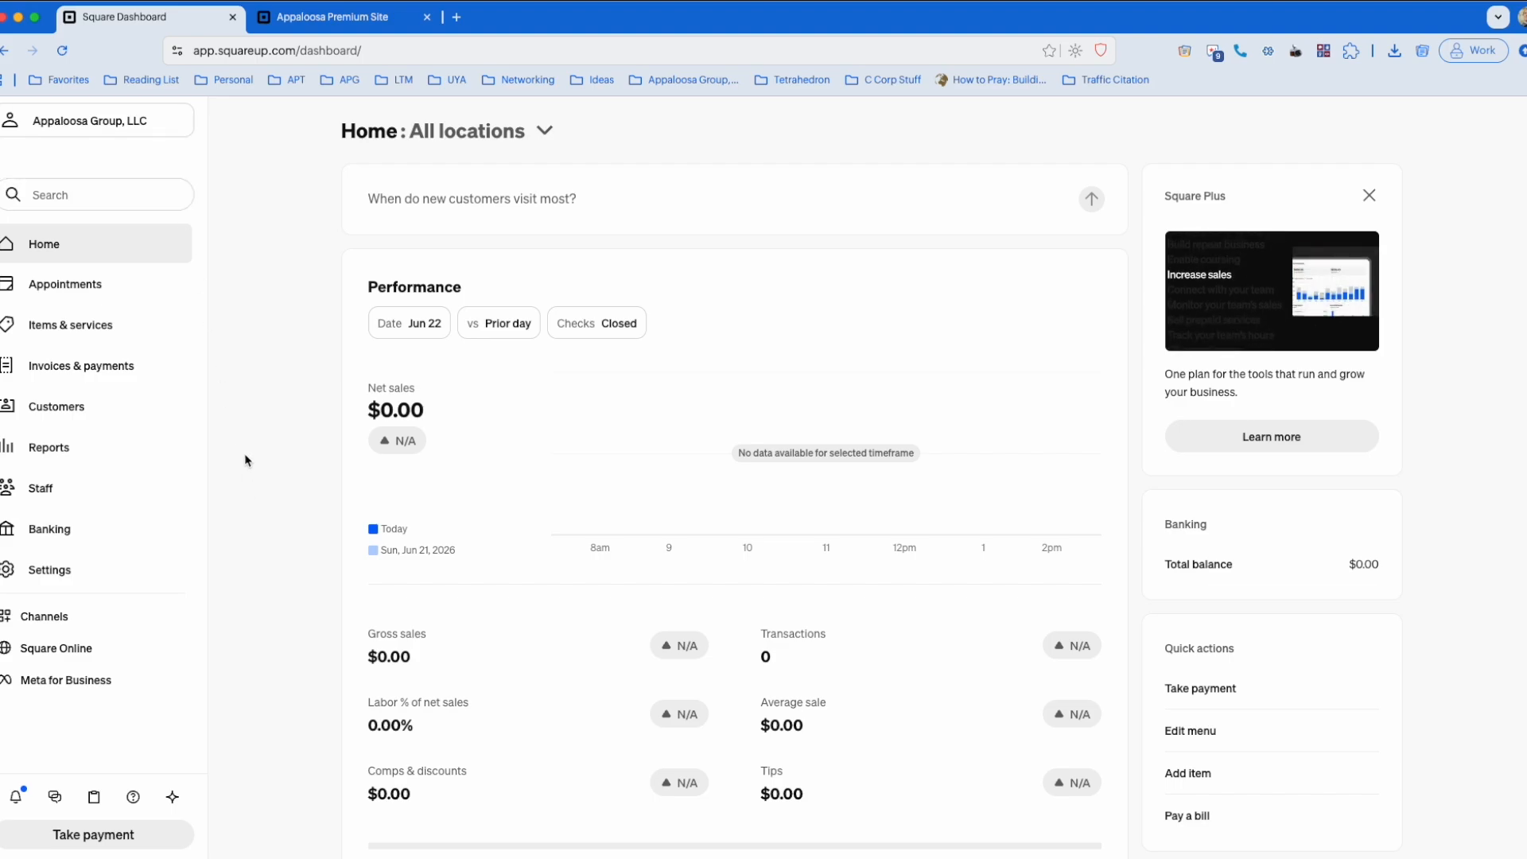
Step: Start connecting Meta for Business from the sales channels and proceed past the setup introduction
left_click(80, 622)
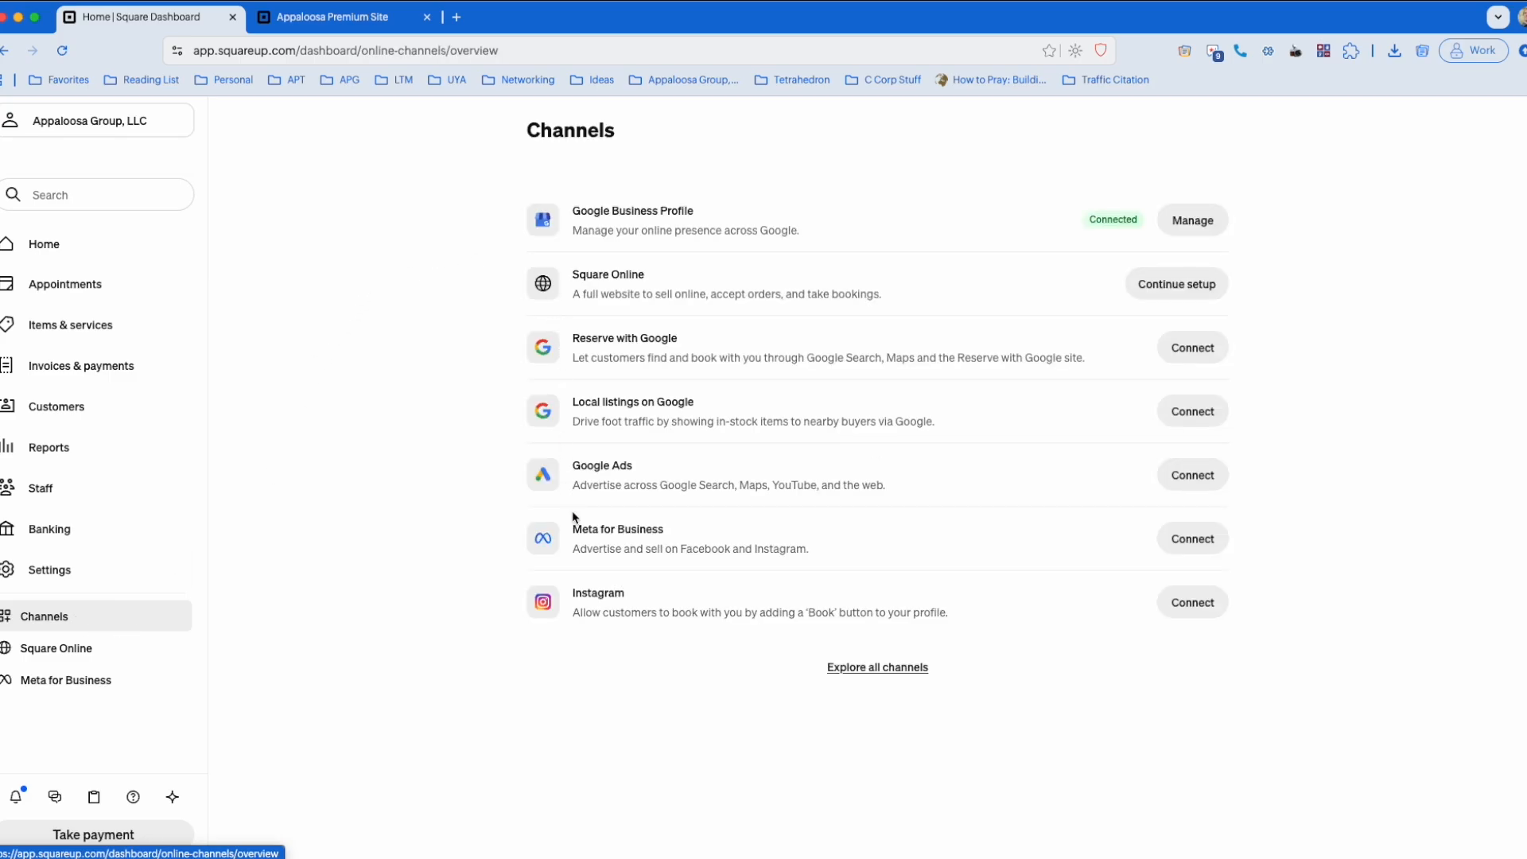
left_click_drag(575, 527, 666, 529)
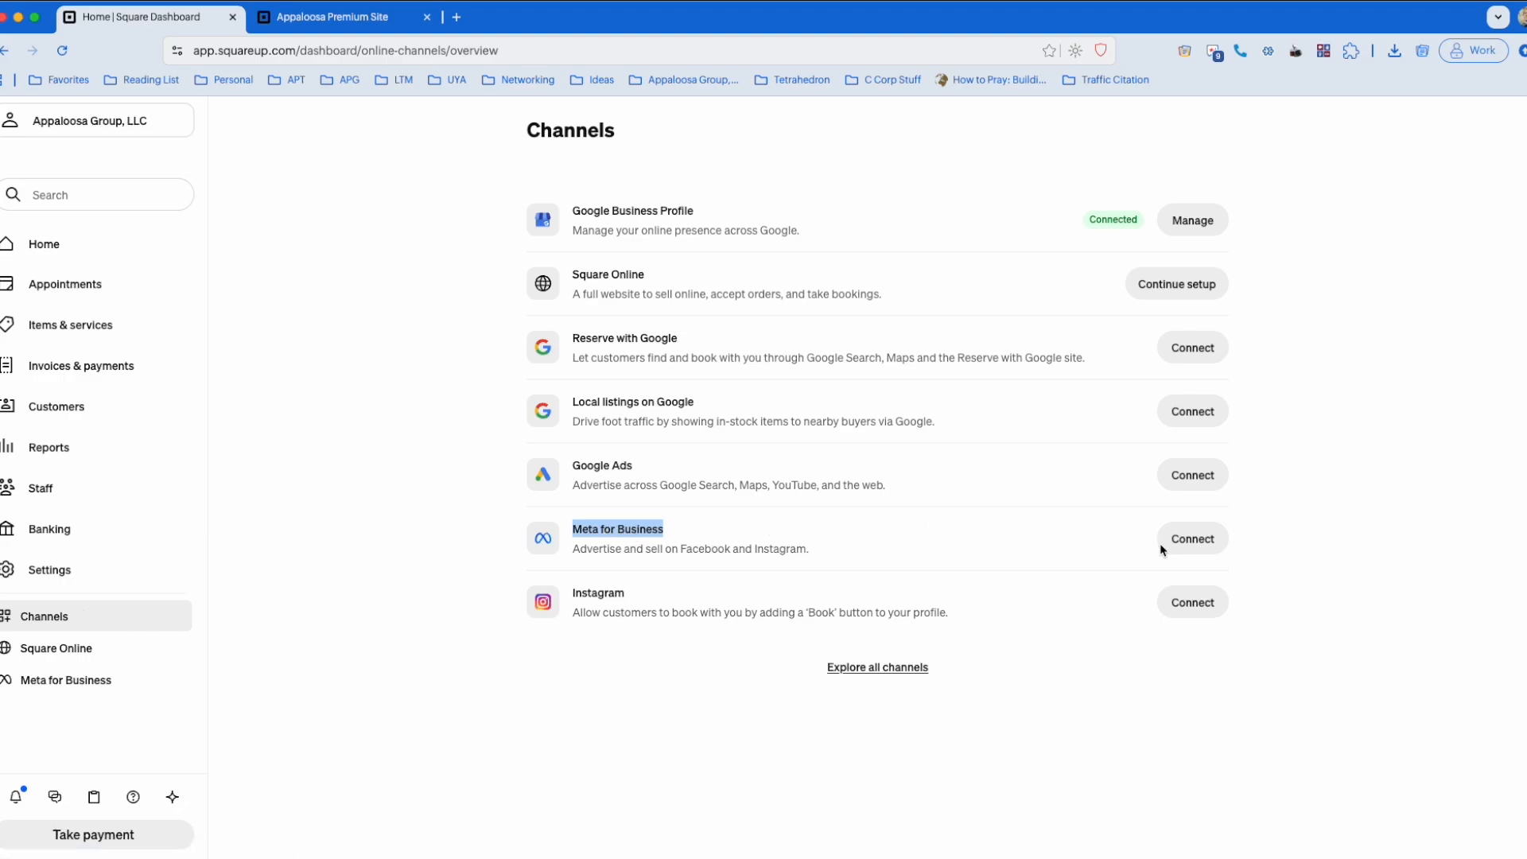
left_click(1193, 539)
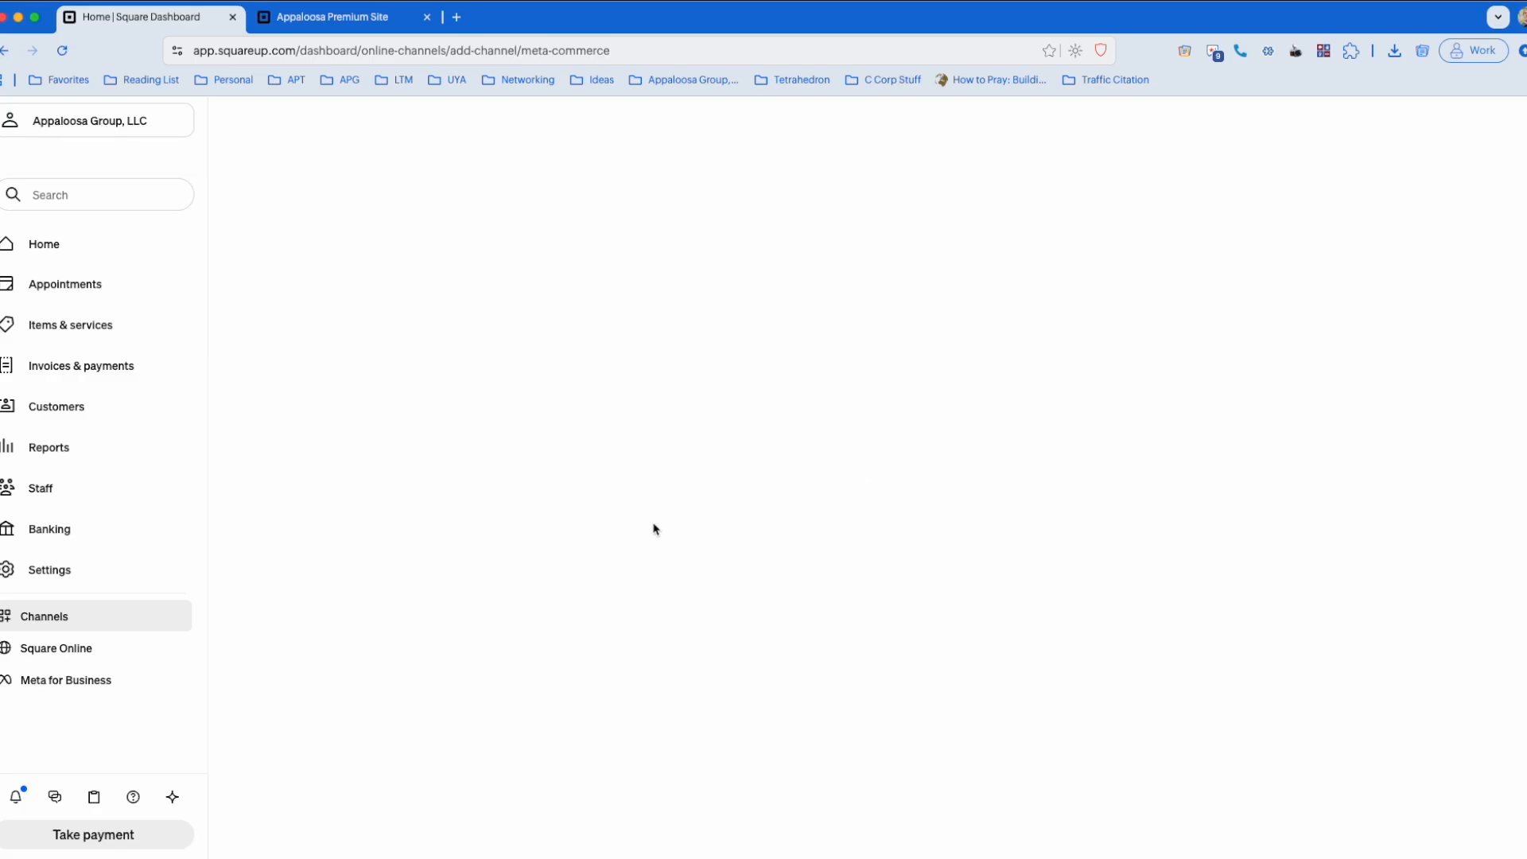
scroll(1264, 419, "down", 2)
scroll(1266, 421, "up", 2)
left_click(1481, 129)
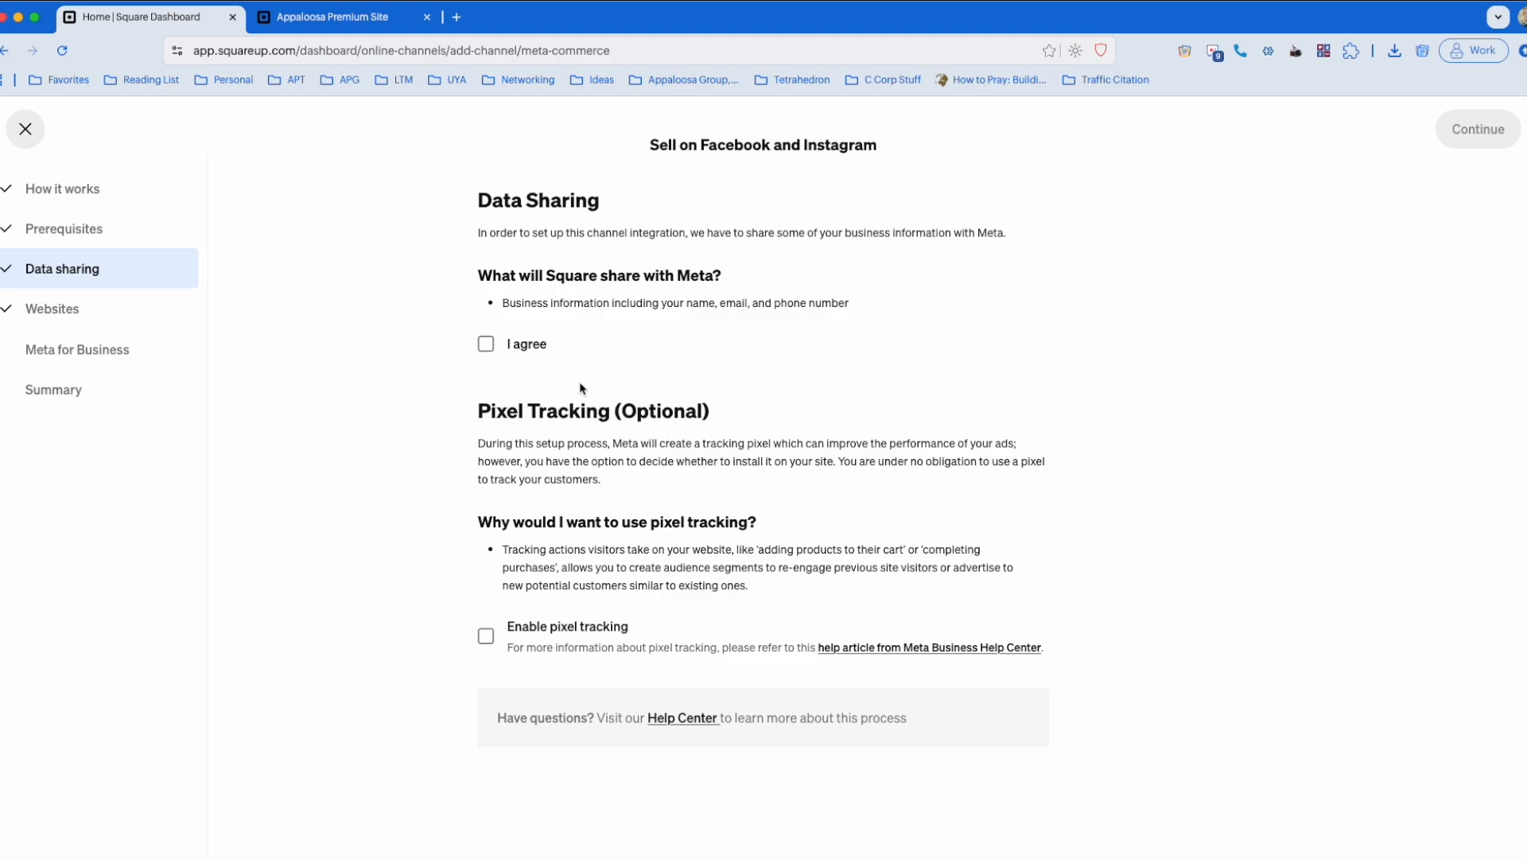
Step: Try to save the agreement to share business information with Meta, retrying with the pixel tracking option
left_click(487, 342)
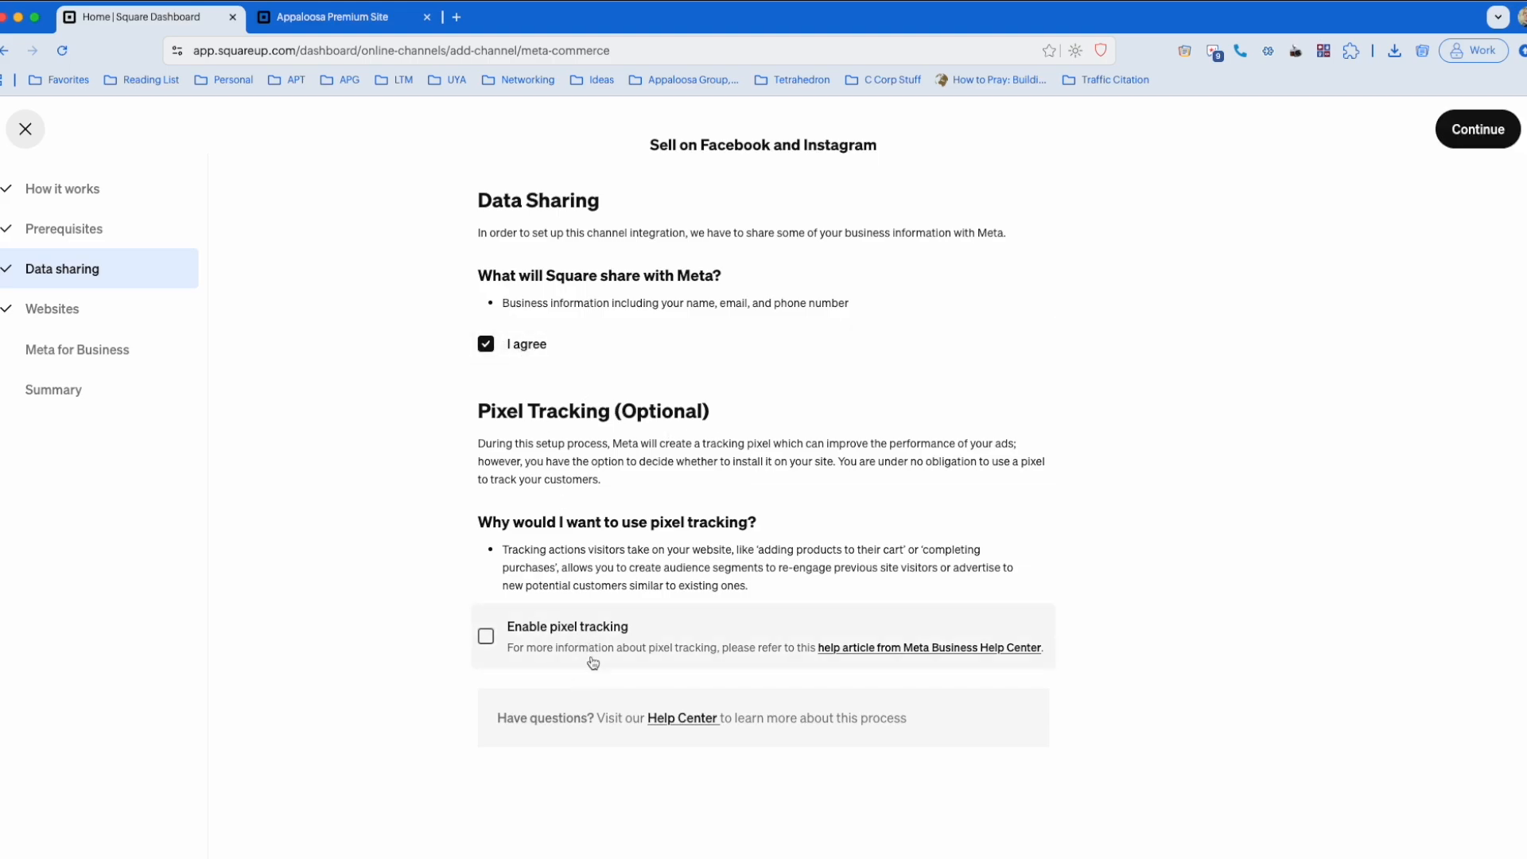
left_click(1492, 138)
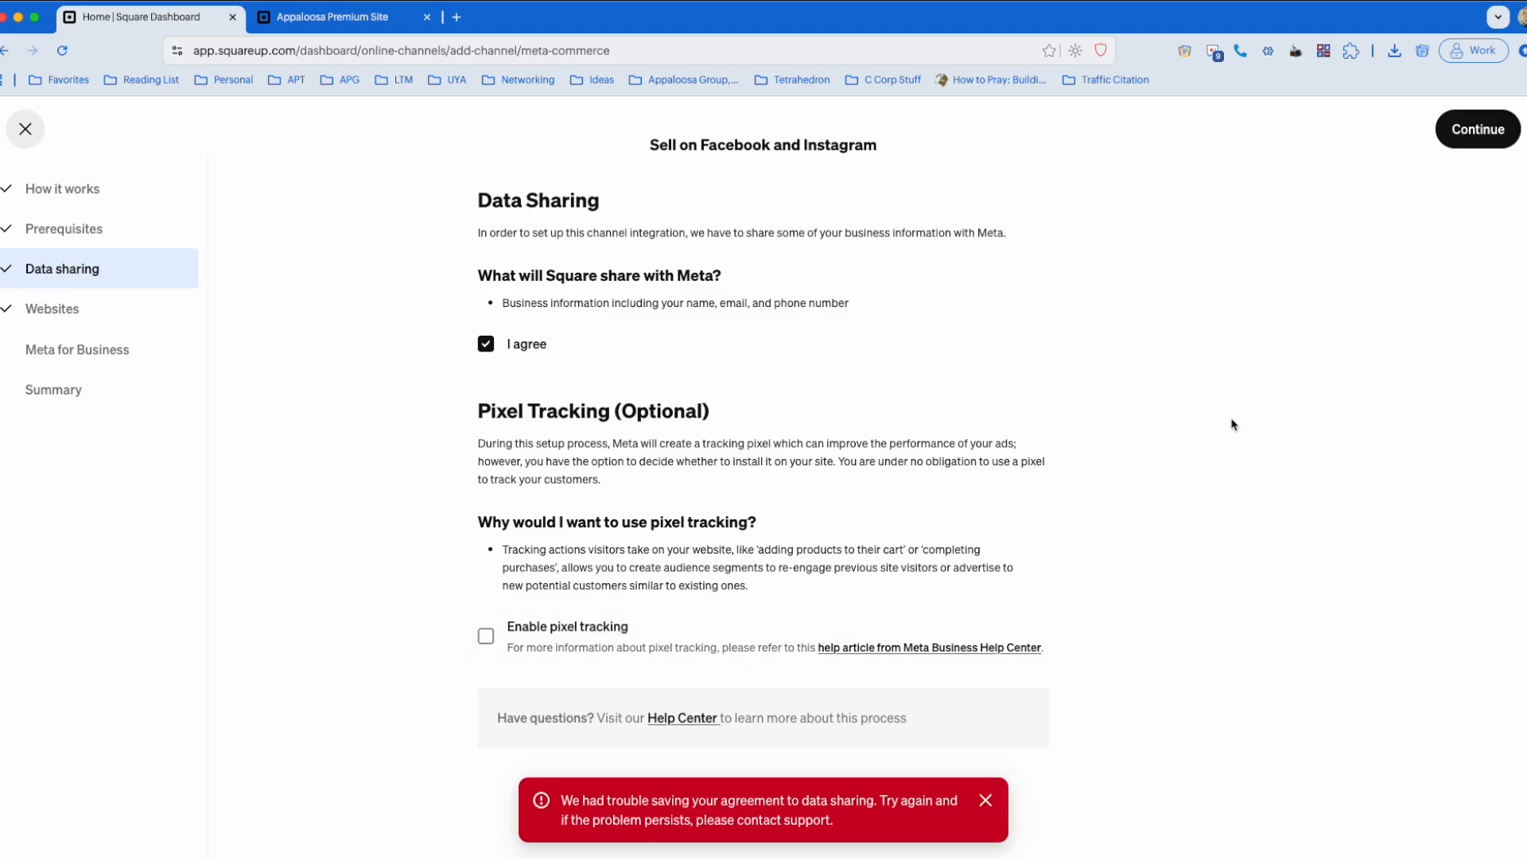
left_click(1479, 140)
left_click(566, 633)
left_click(1474, 147)
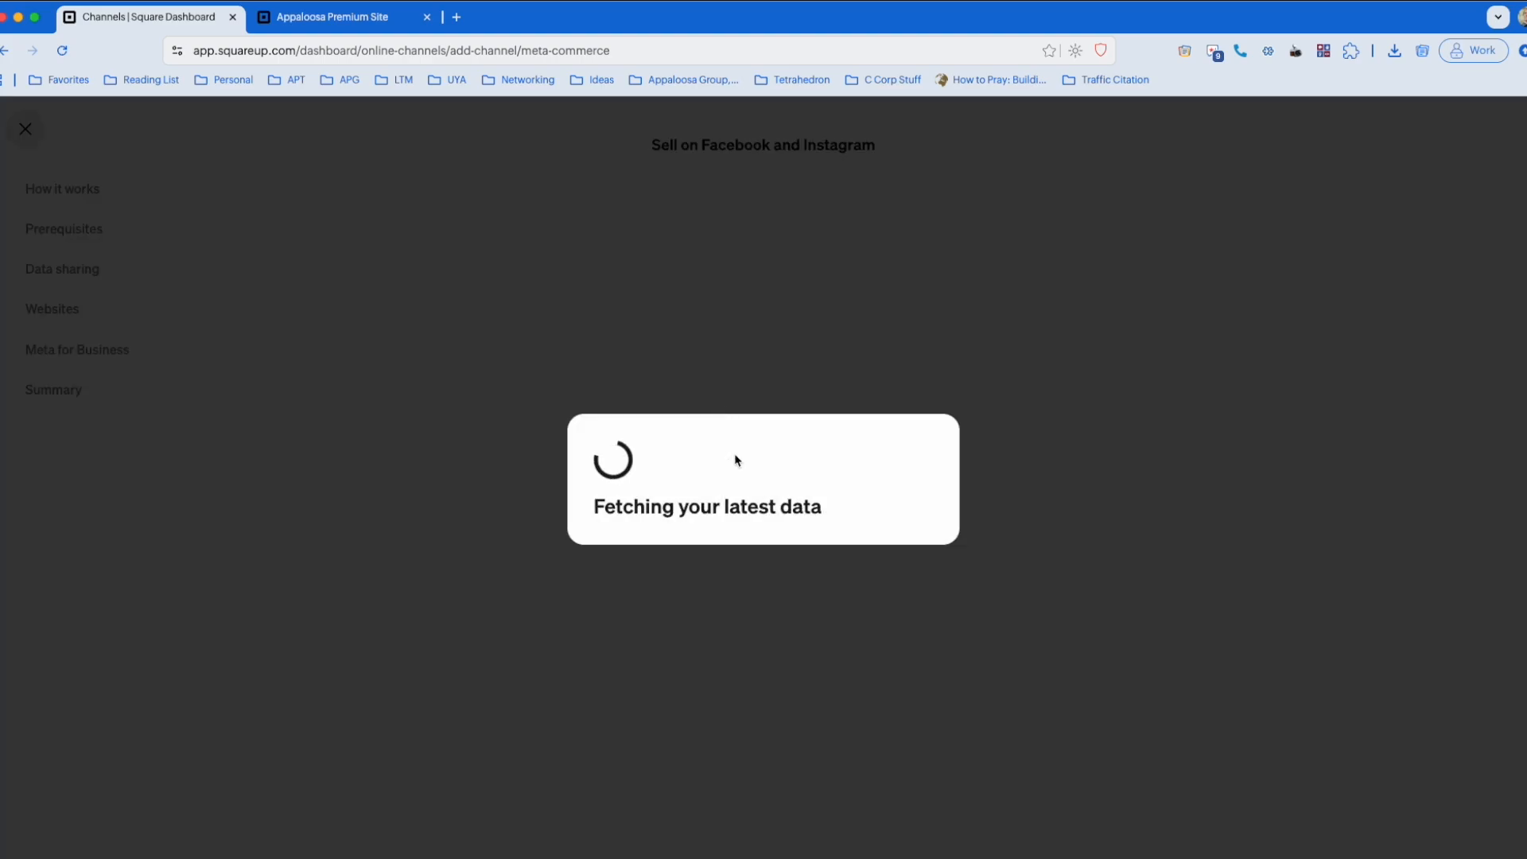
Step: Proceed through the setup introduction again and agree to share business information with Meta, without enabling pixel tracking
scroll(796, 449, "down", 2)
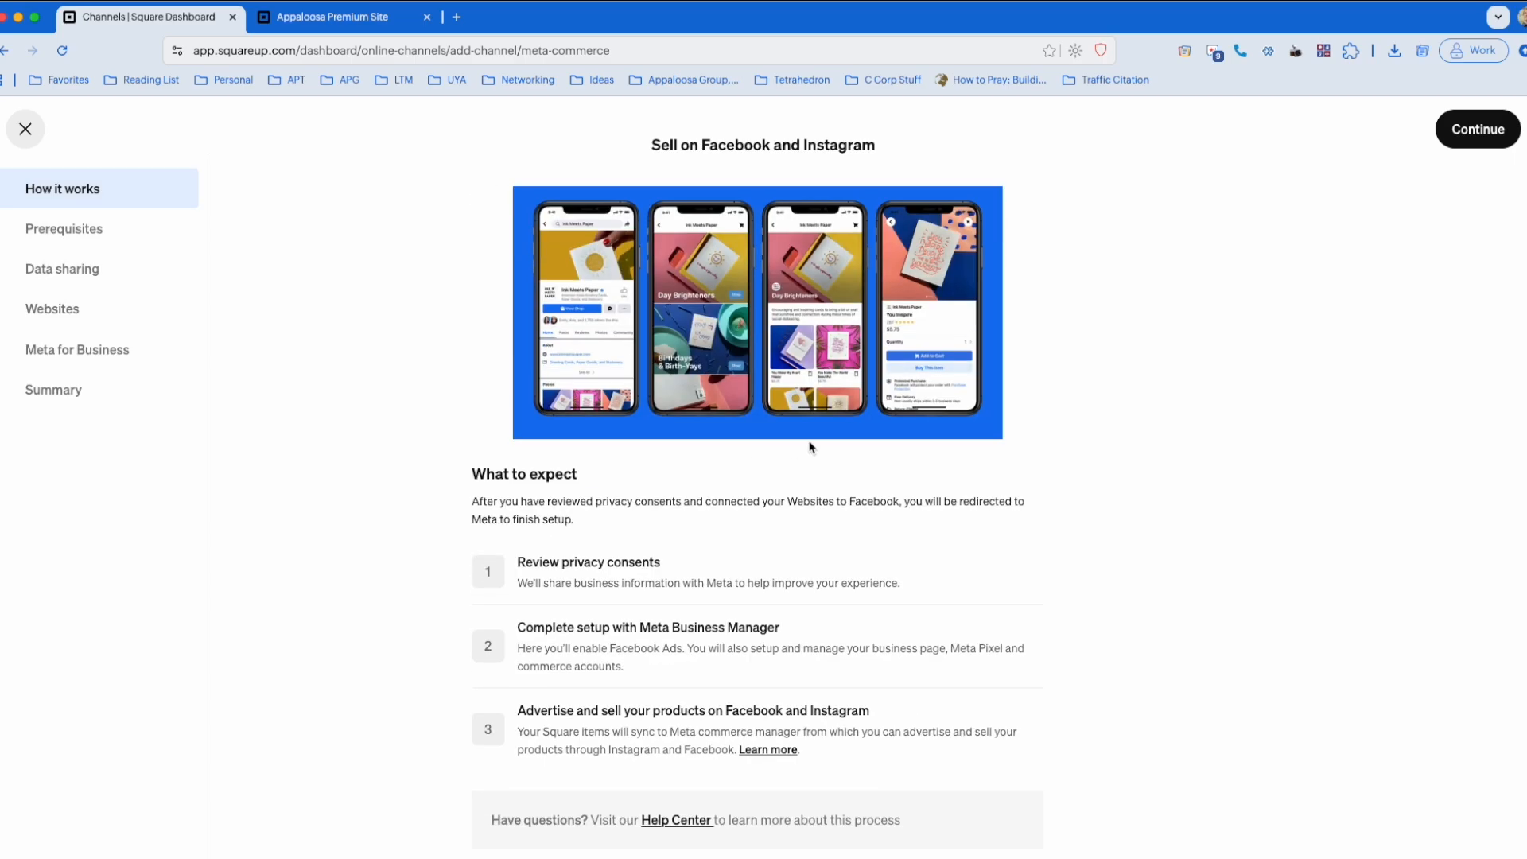
left_click(1477, 137)
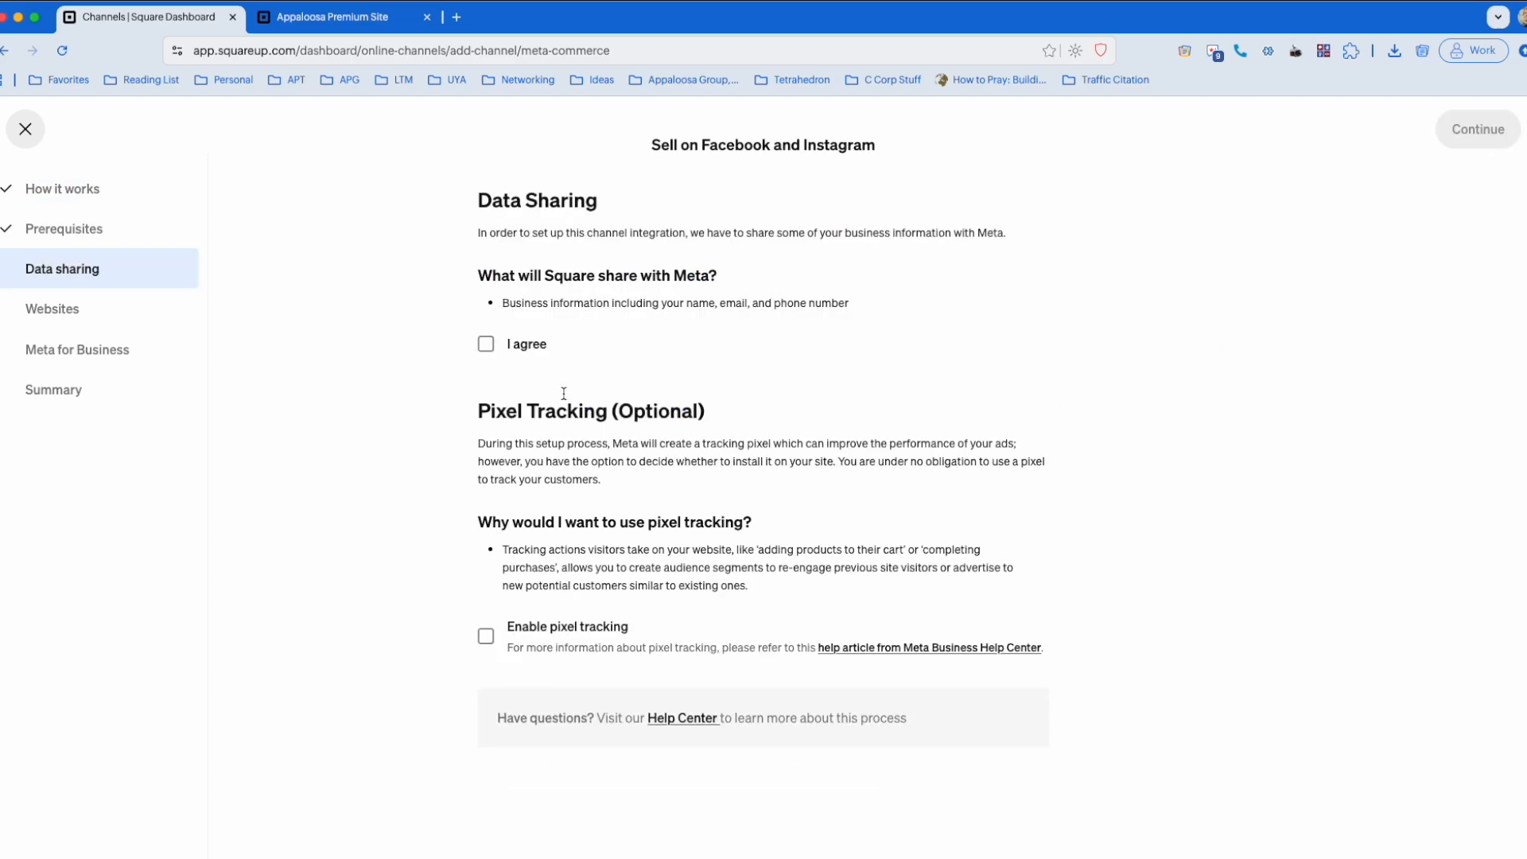
left_click(486, 343)
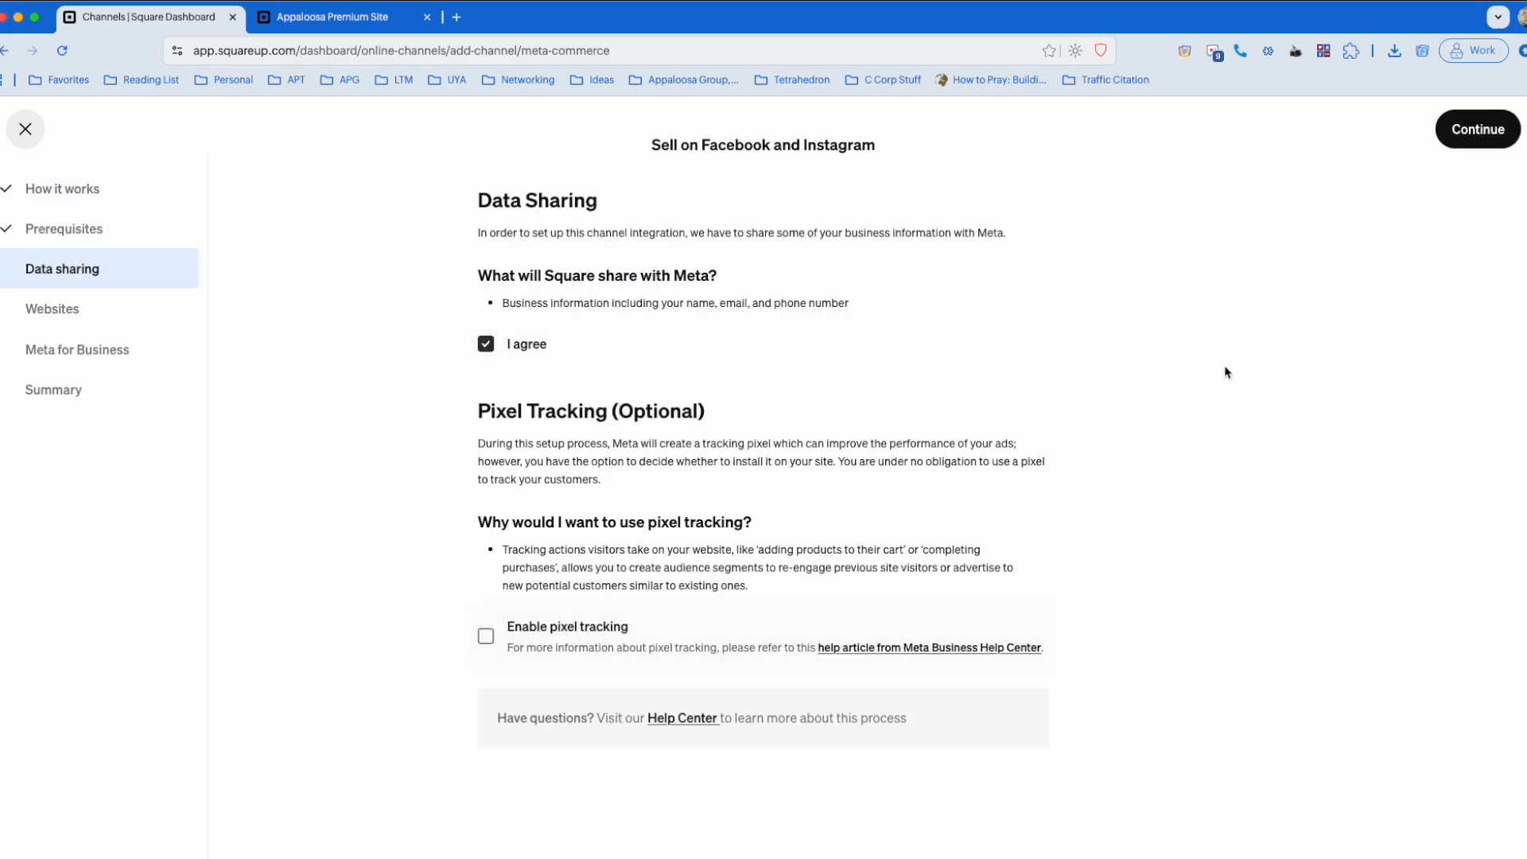
left_click(1484, 130)
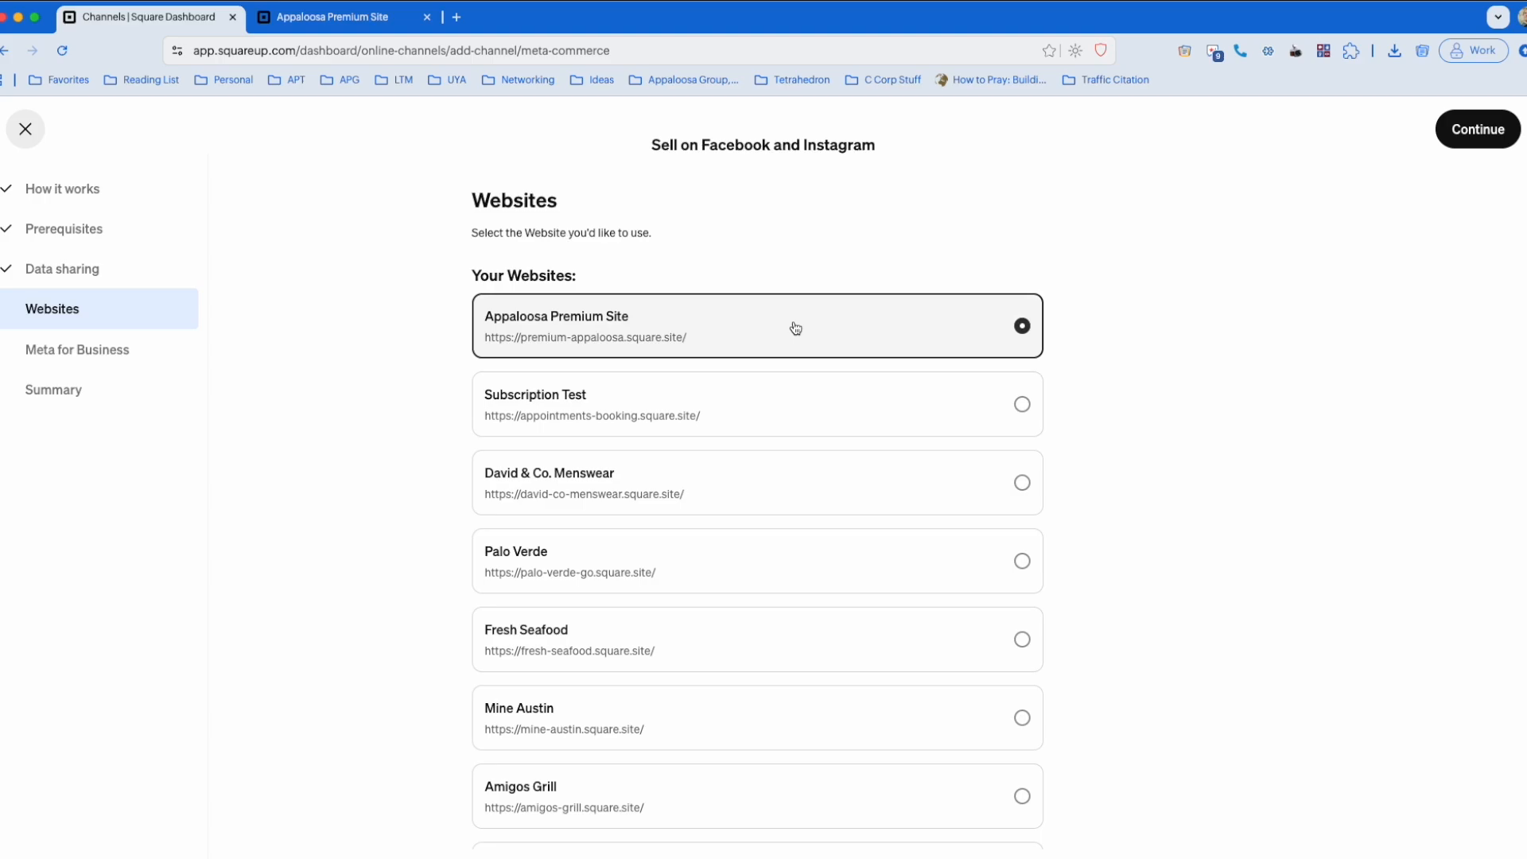
Step: Use Appaloosa Premium Site as the website and begin the Meta connection with the signed-in Facebook account
triple_click(607, 328)
left_click(1166, 331)
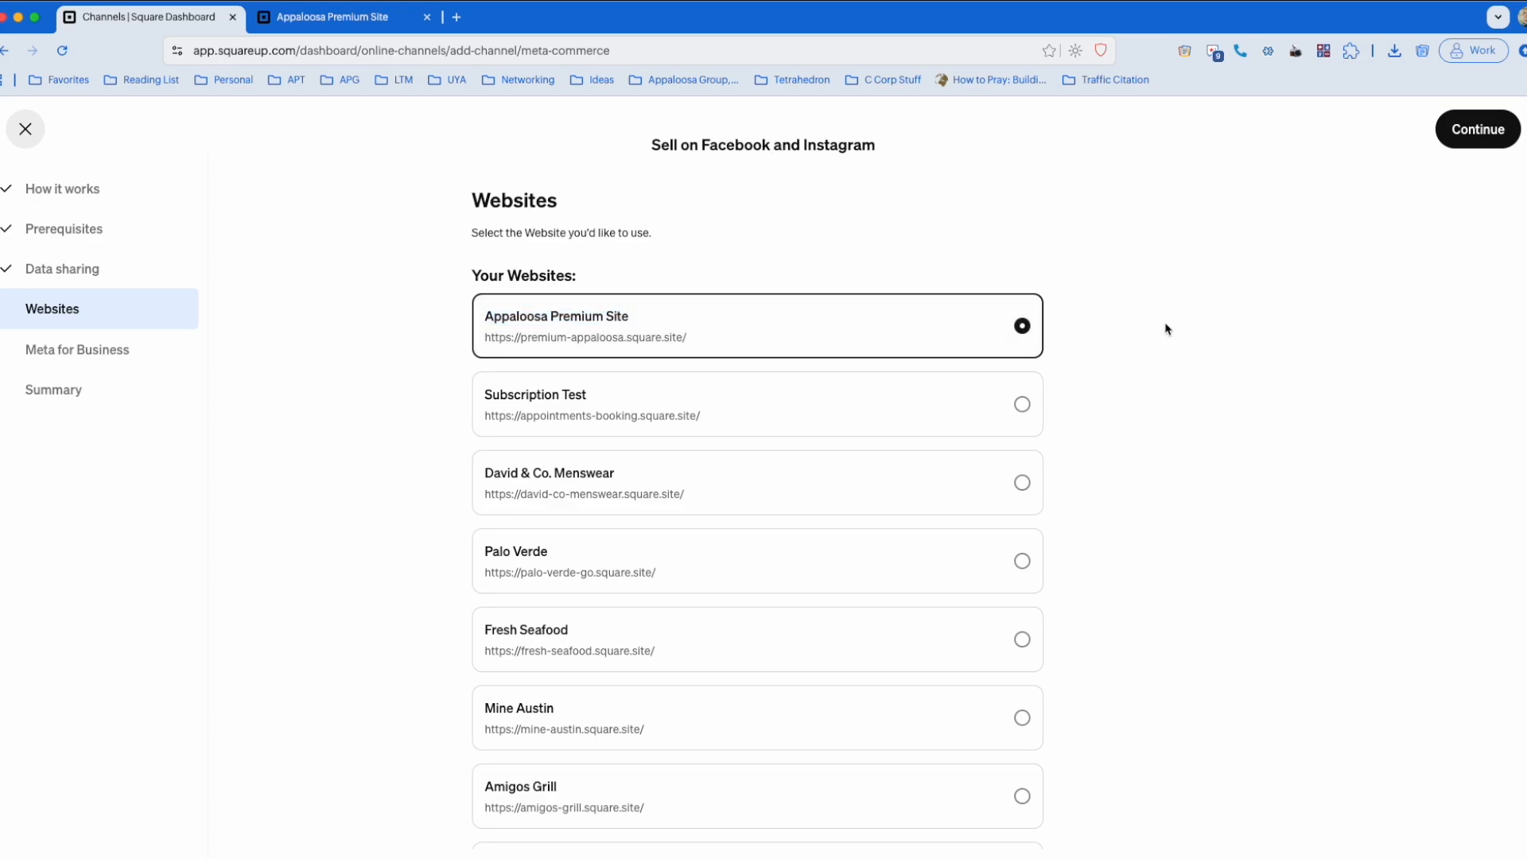
left_click(1483, 135)
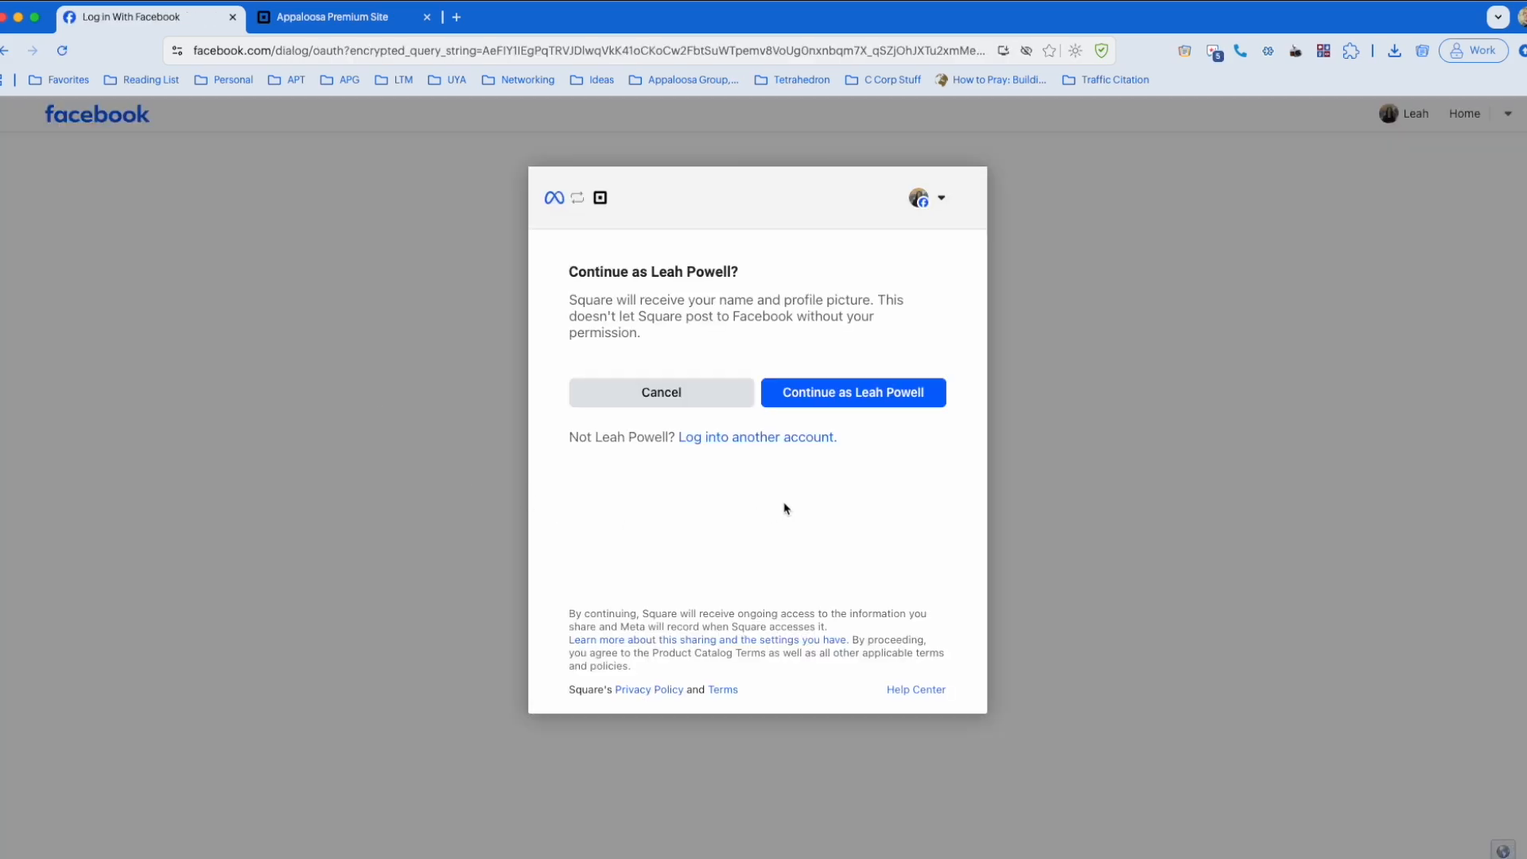
left_click(866, 402)
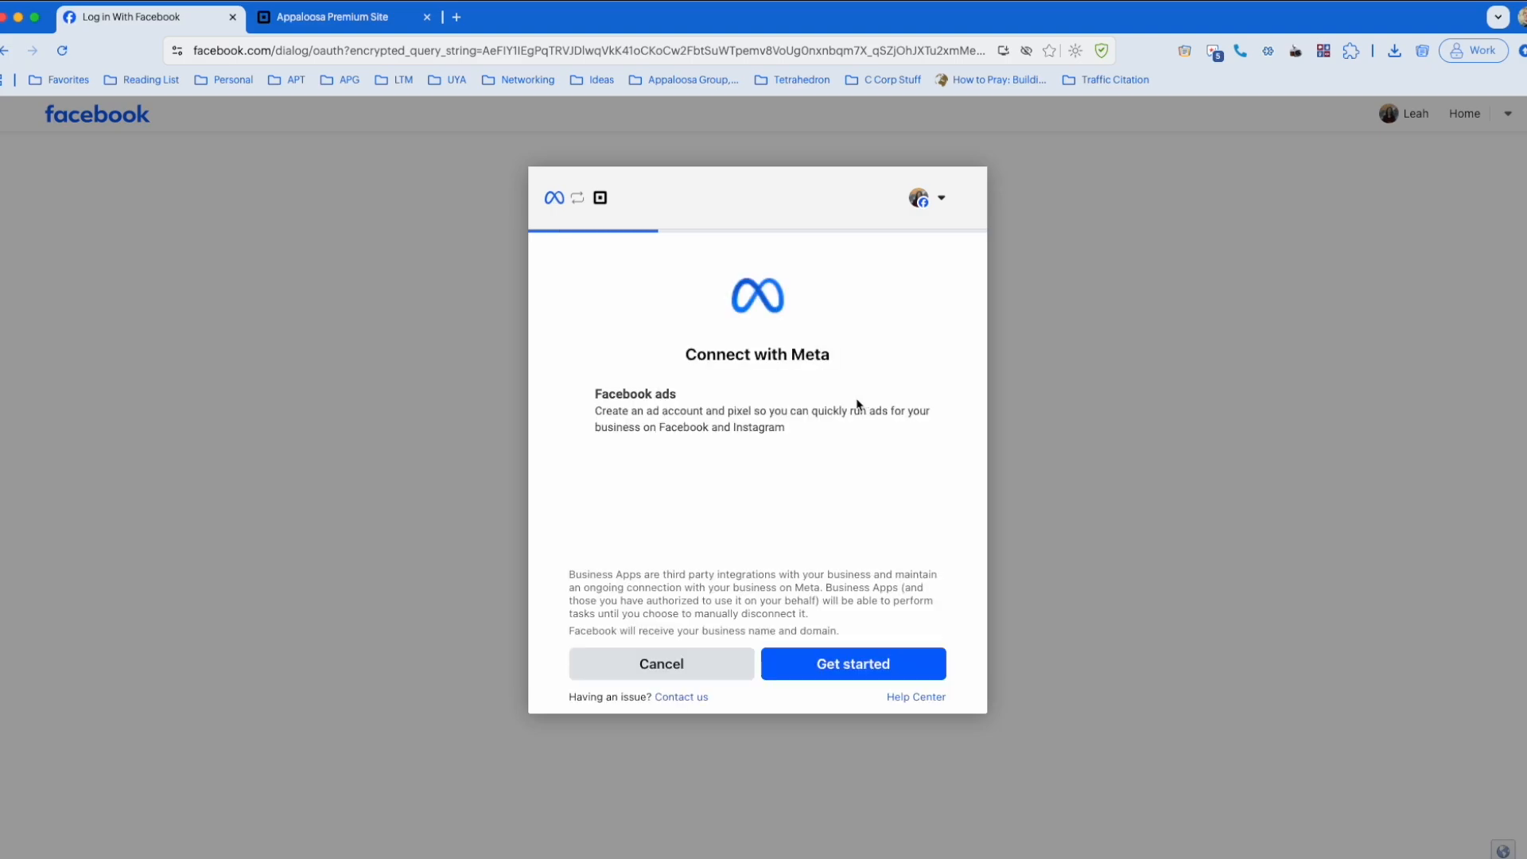
left_click(900, 681)
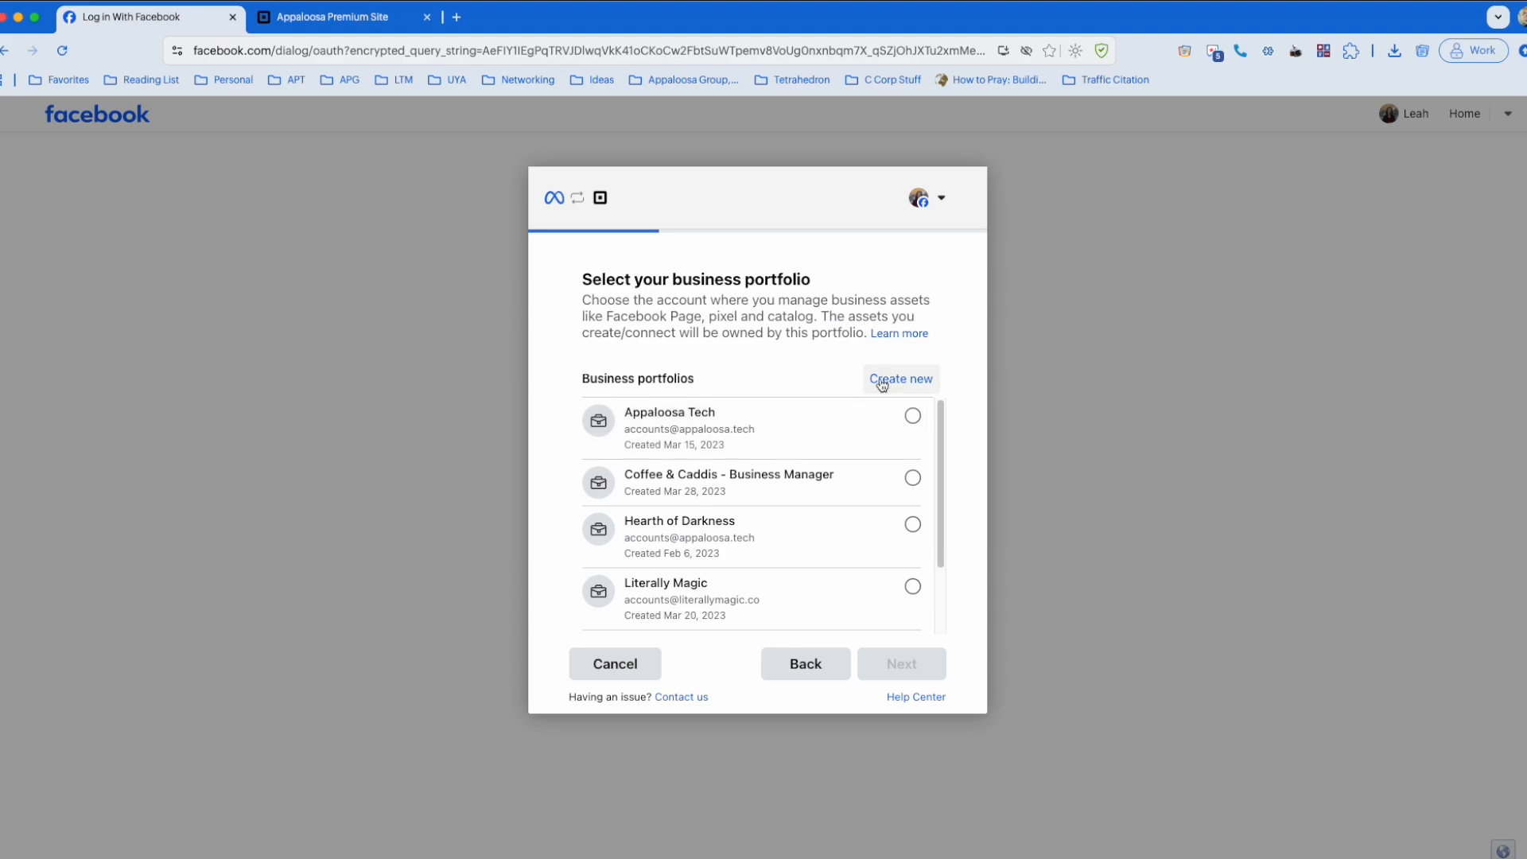
Step: Select the Literally Magic business portfolio and connect the Literally Magic Facebook Page
scroll(844, 529, "down", 1)
scroll(842, 529, "down", 2)
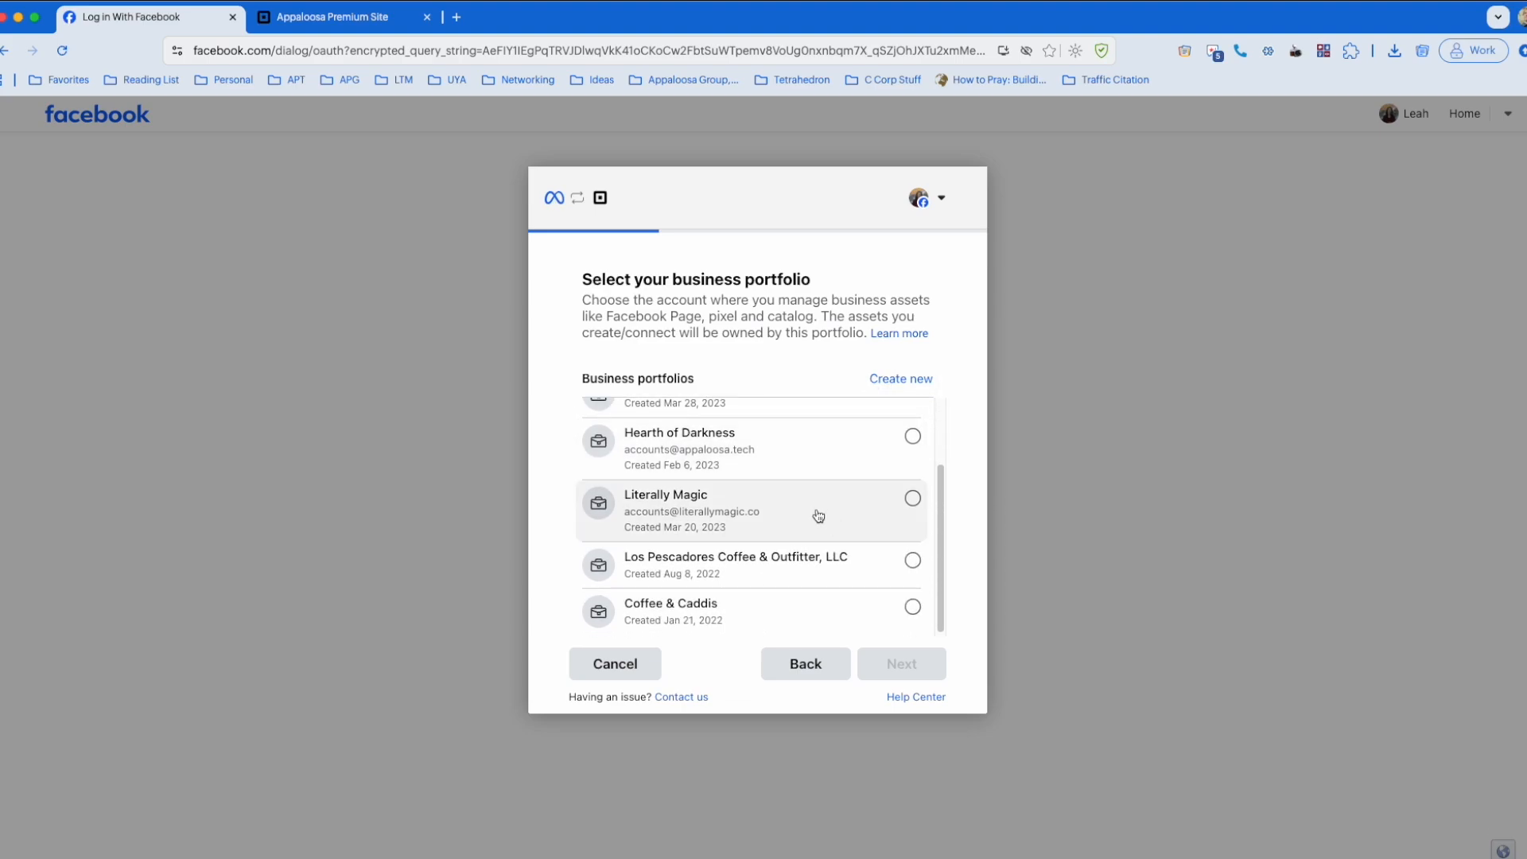
left_click(818, 515)
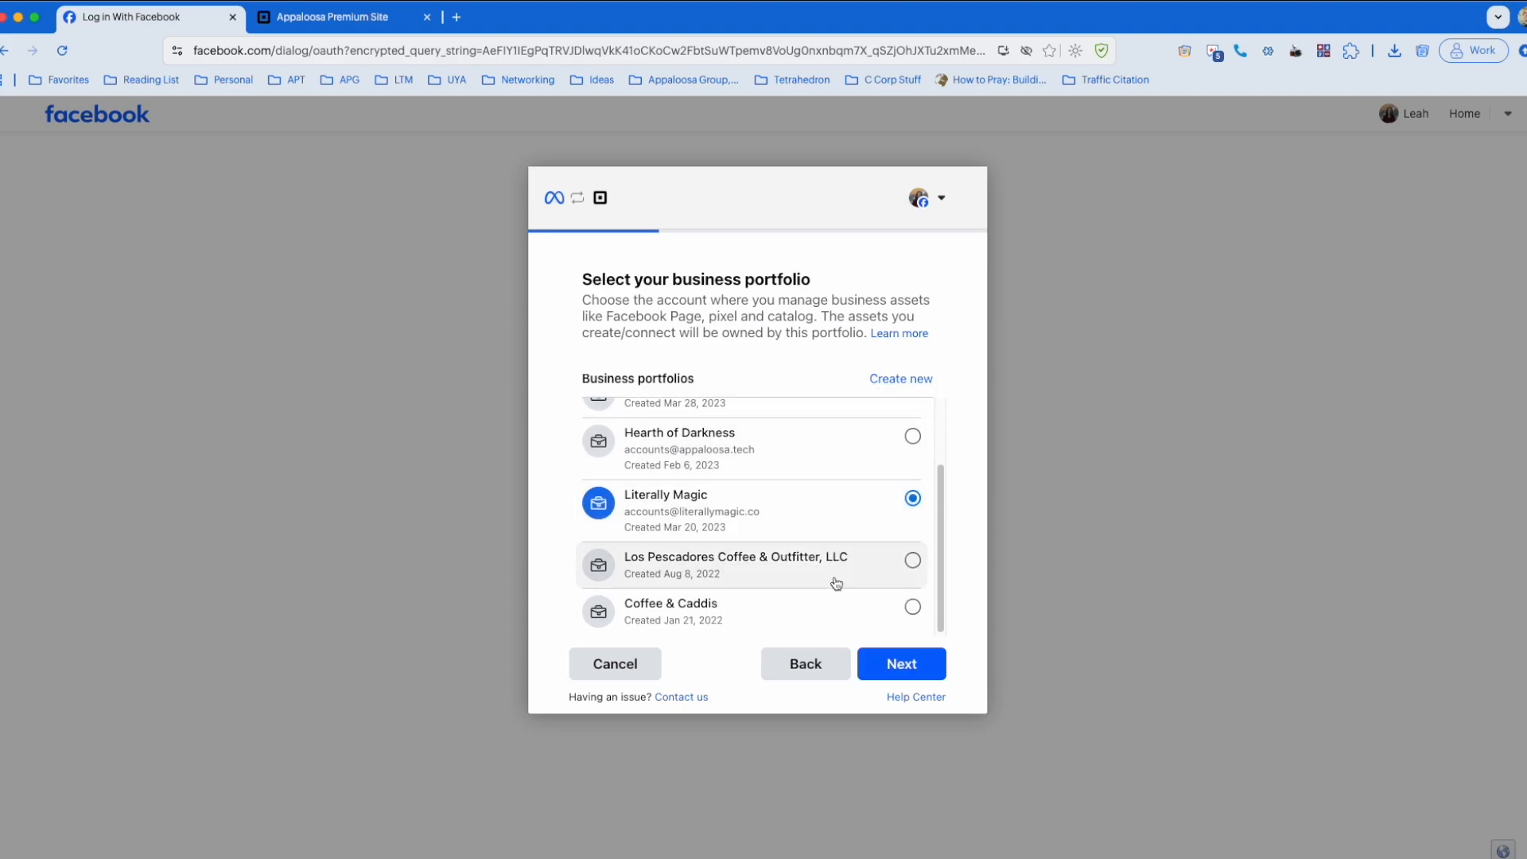
left_click(892, 665)
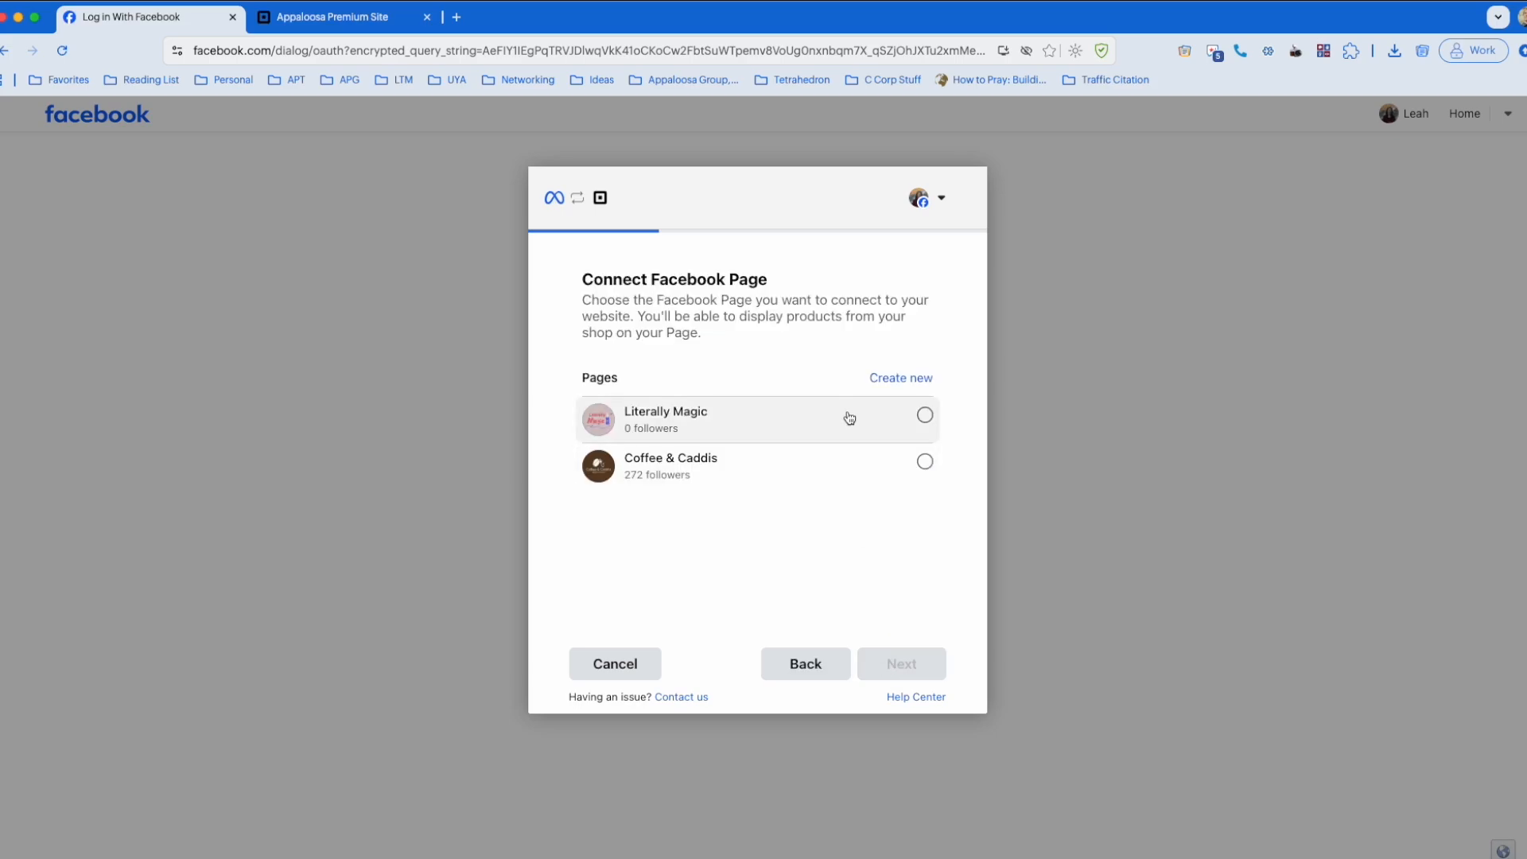
left_click(852, 425)
left_click(901, 662)
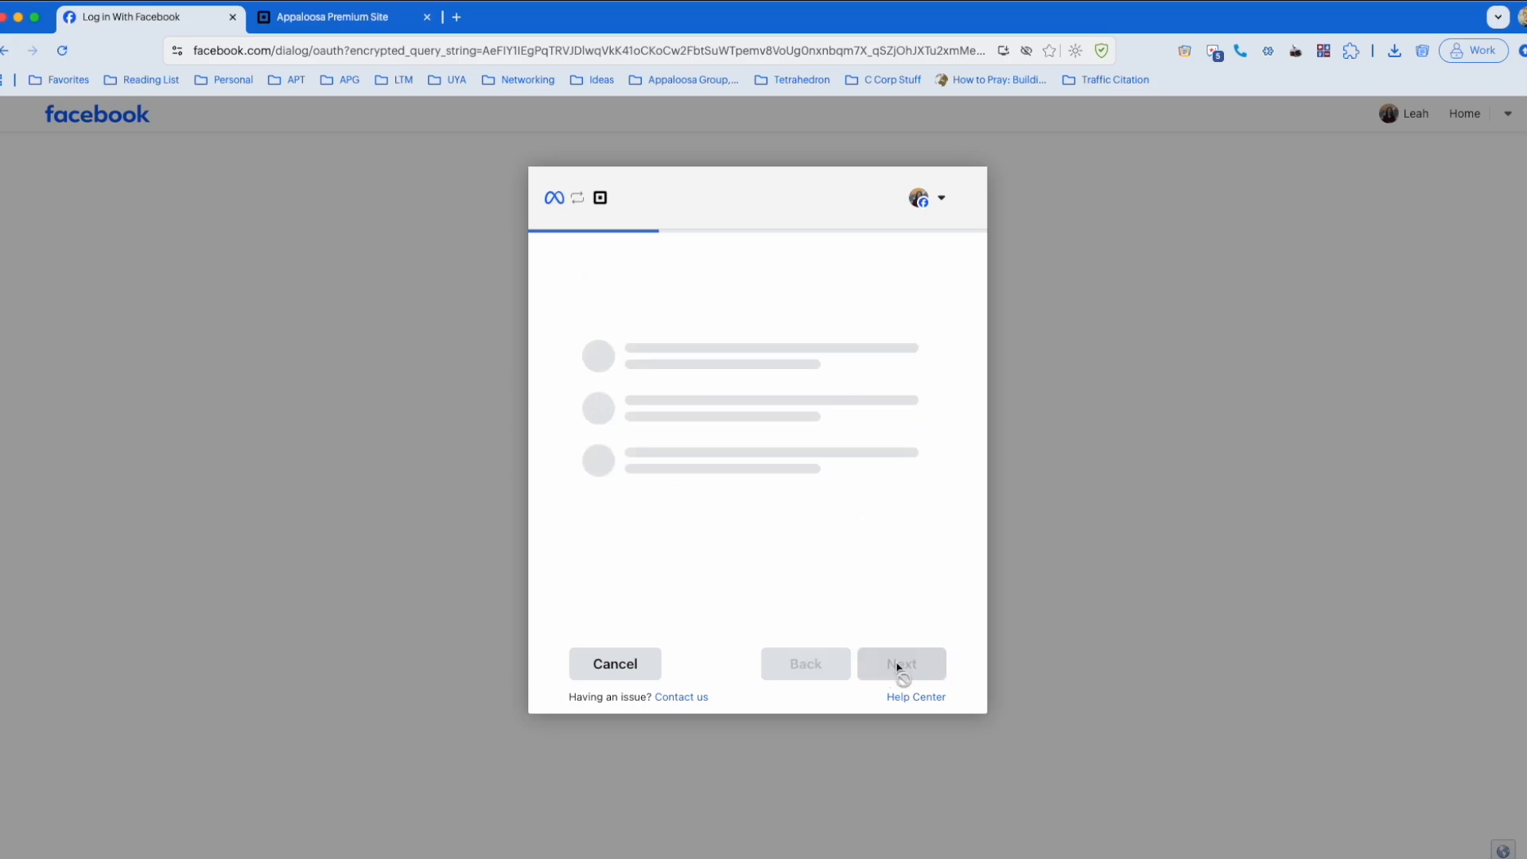
Step: Create a new product catalog named Test Catalog and use it for the connection
left_click(824, 408)
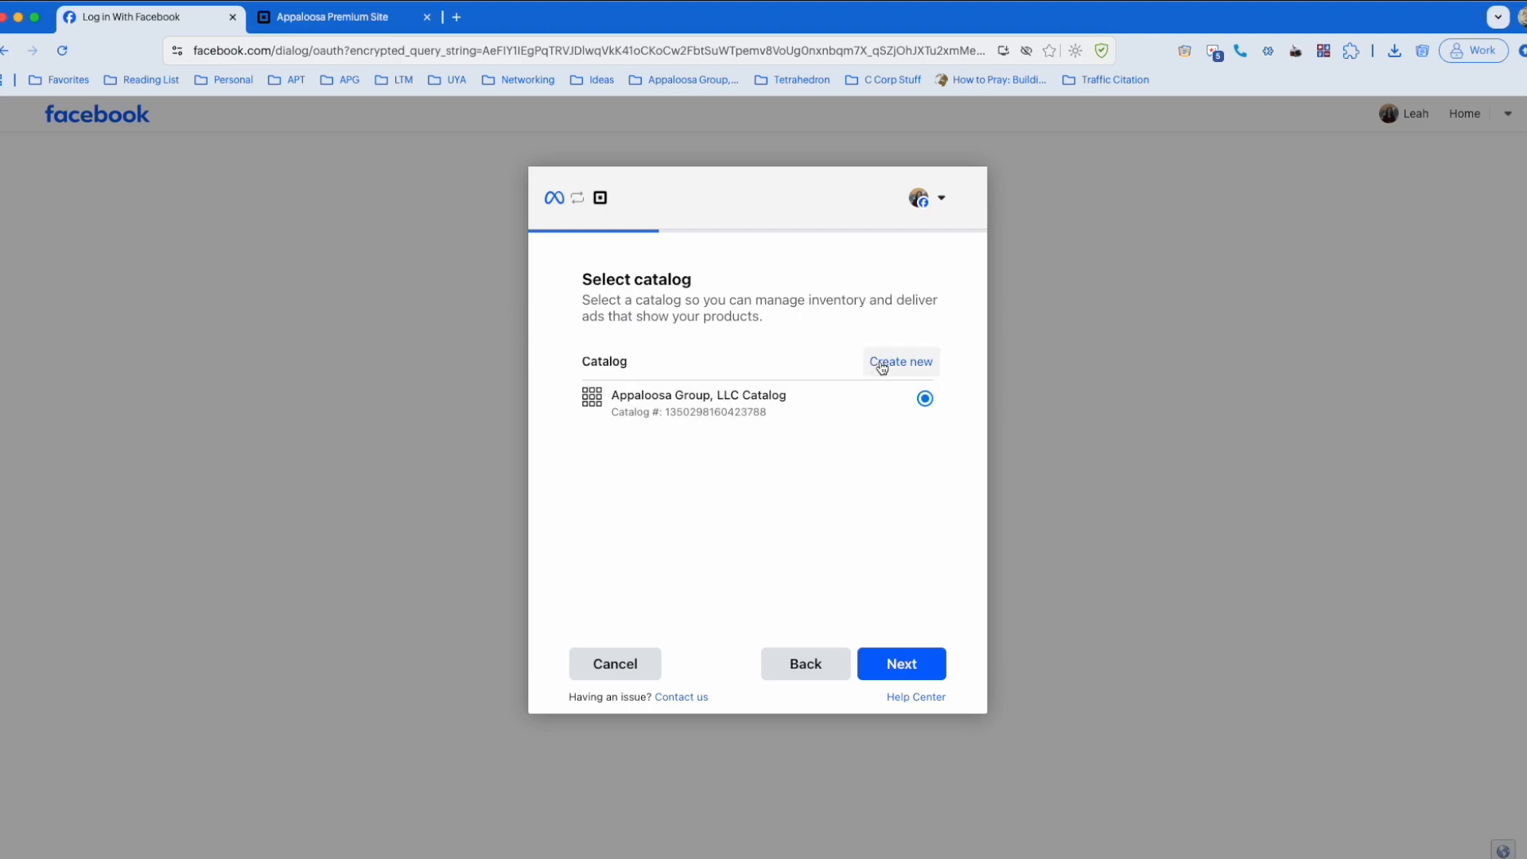
left_click(886, 364)
triple_click(813, 382)
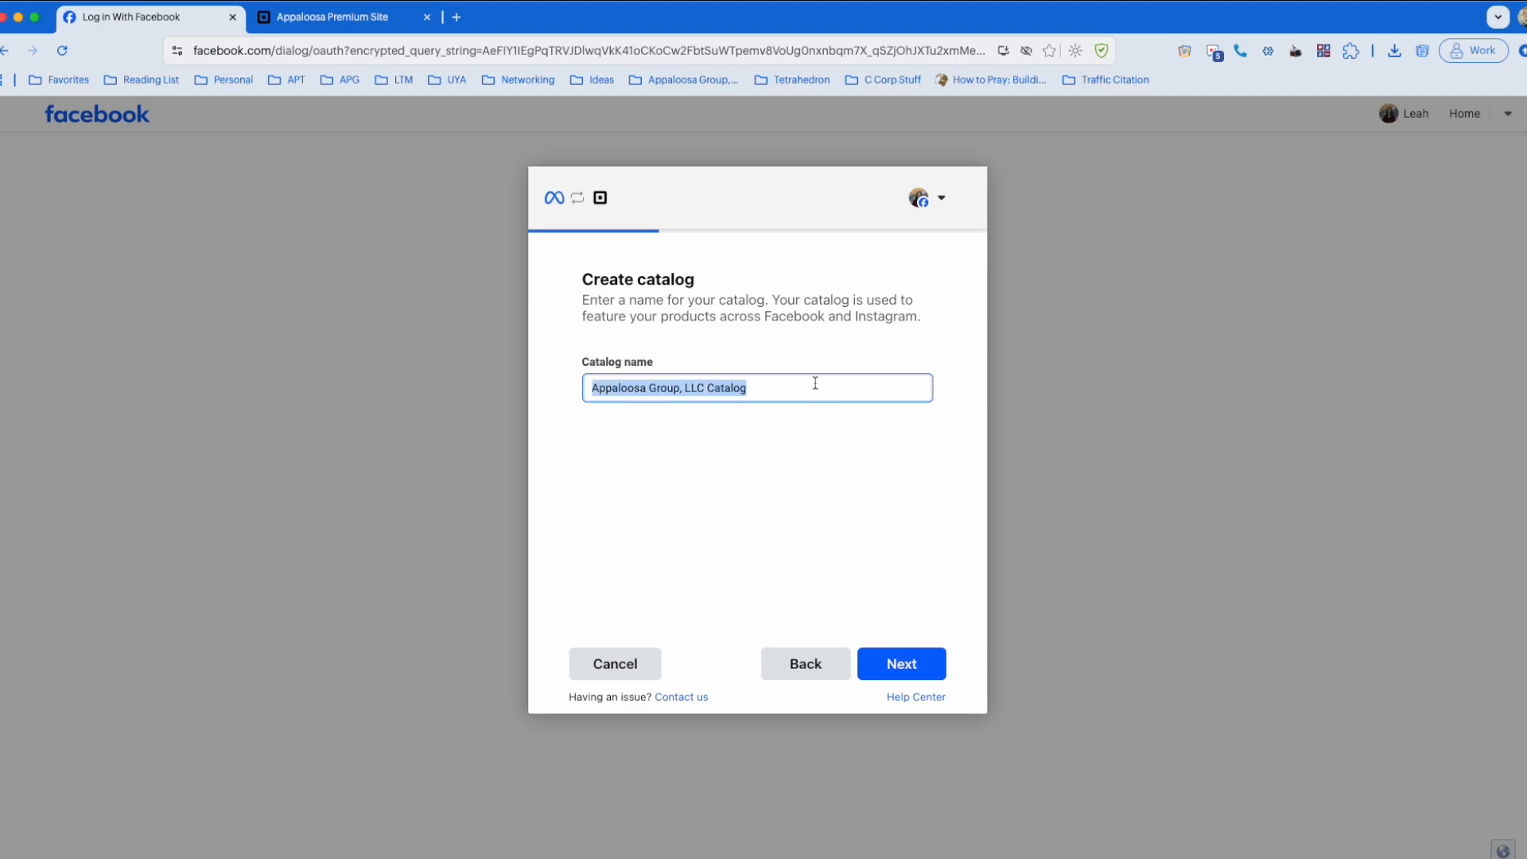
type("Test")
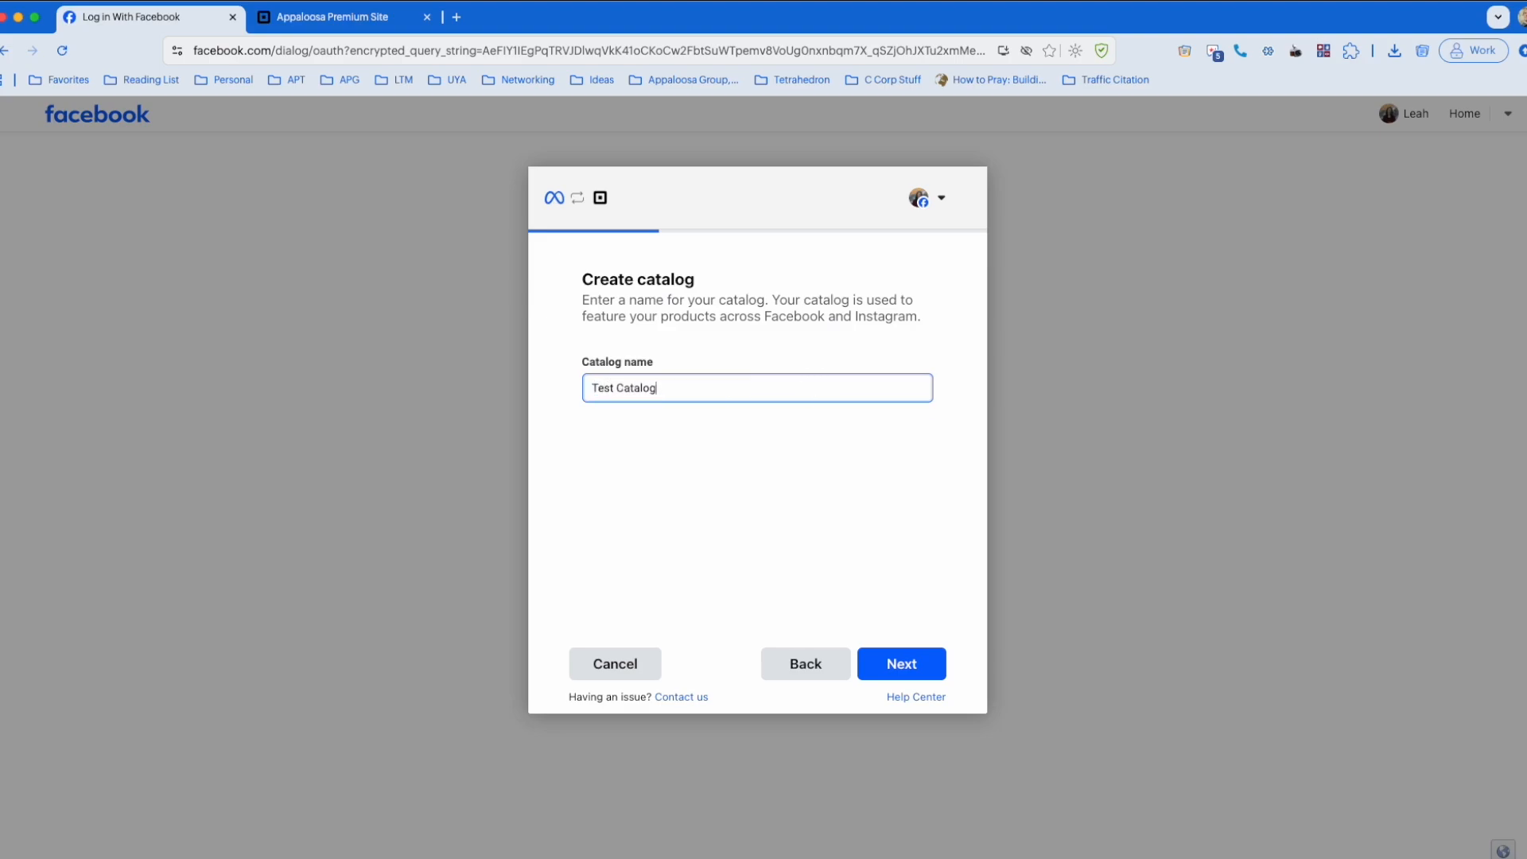
left_click(907, 665)
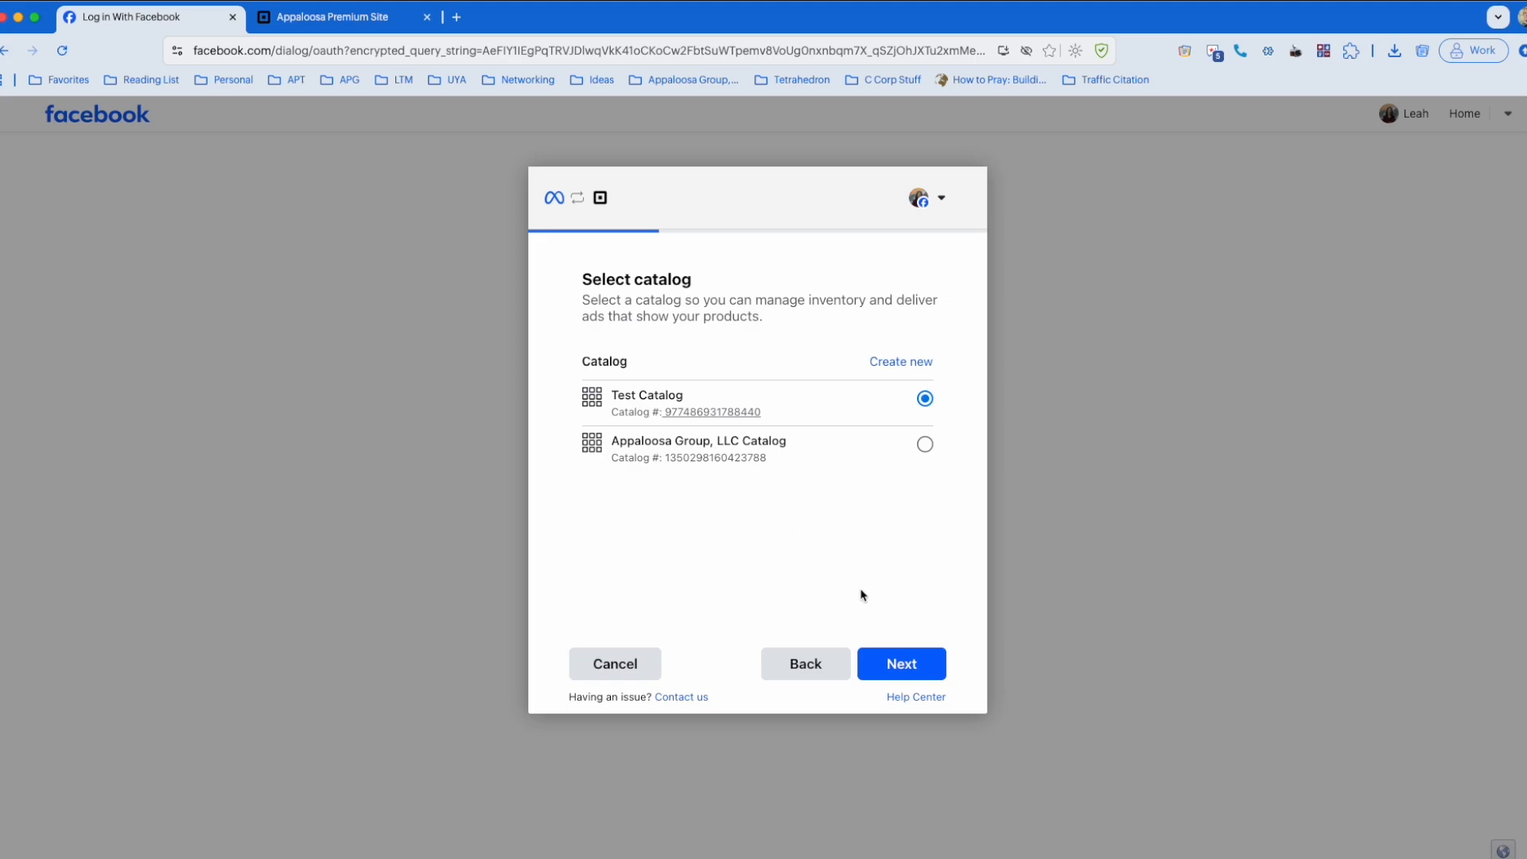
left_click(895, 659)
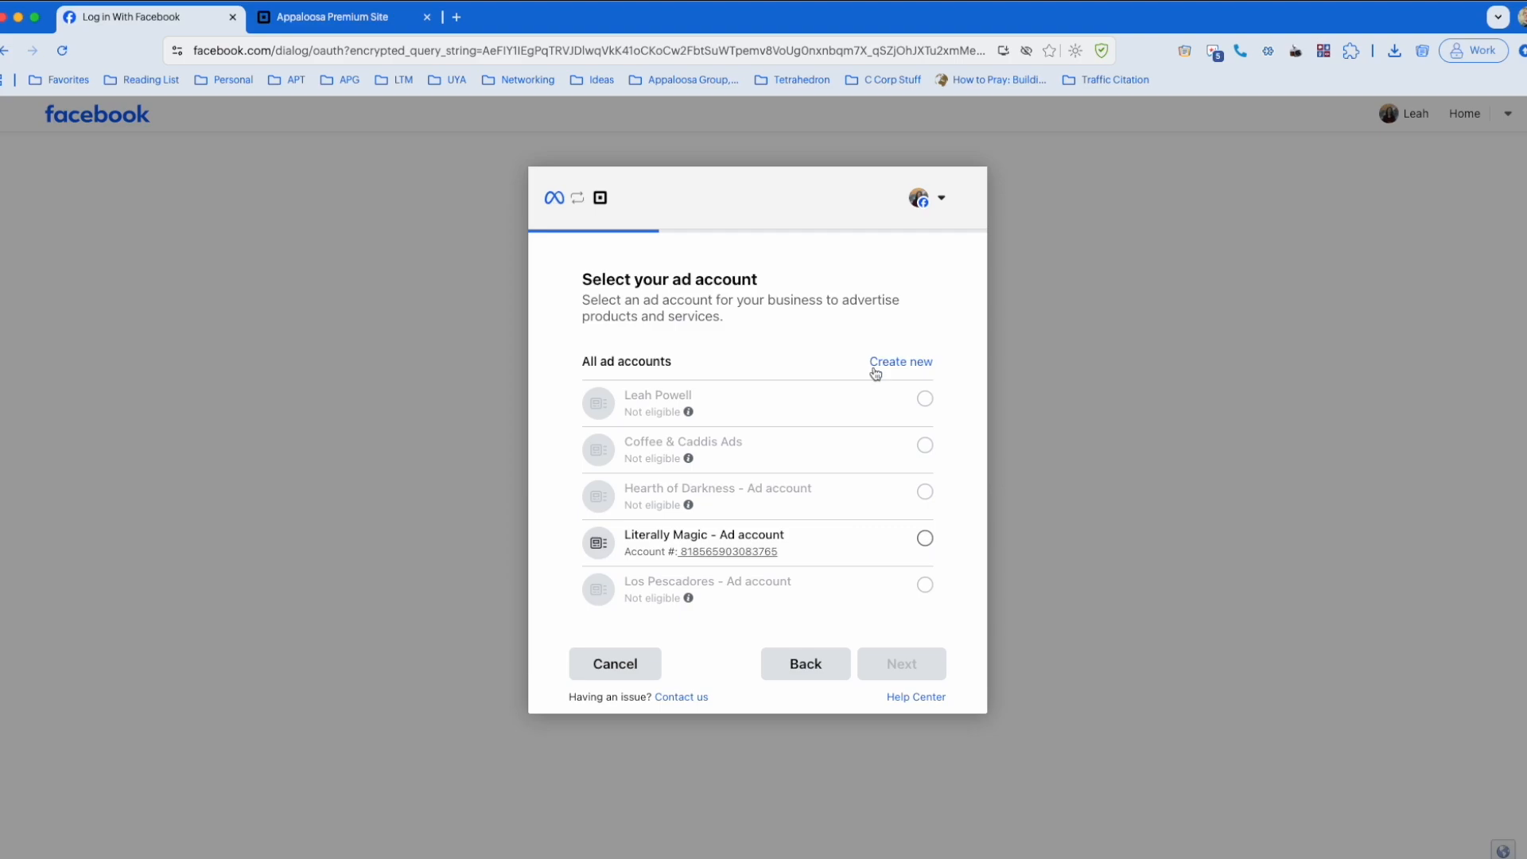
Step: Select the Literally Magic ad account and the Literally Magic Meta Pixel
left_click(833, 541)
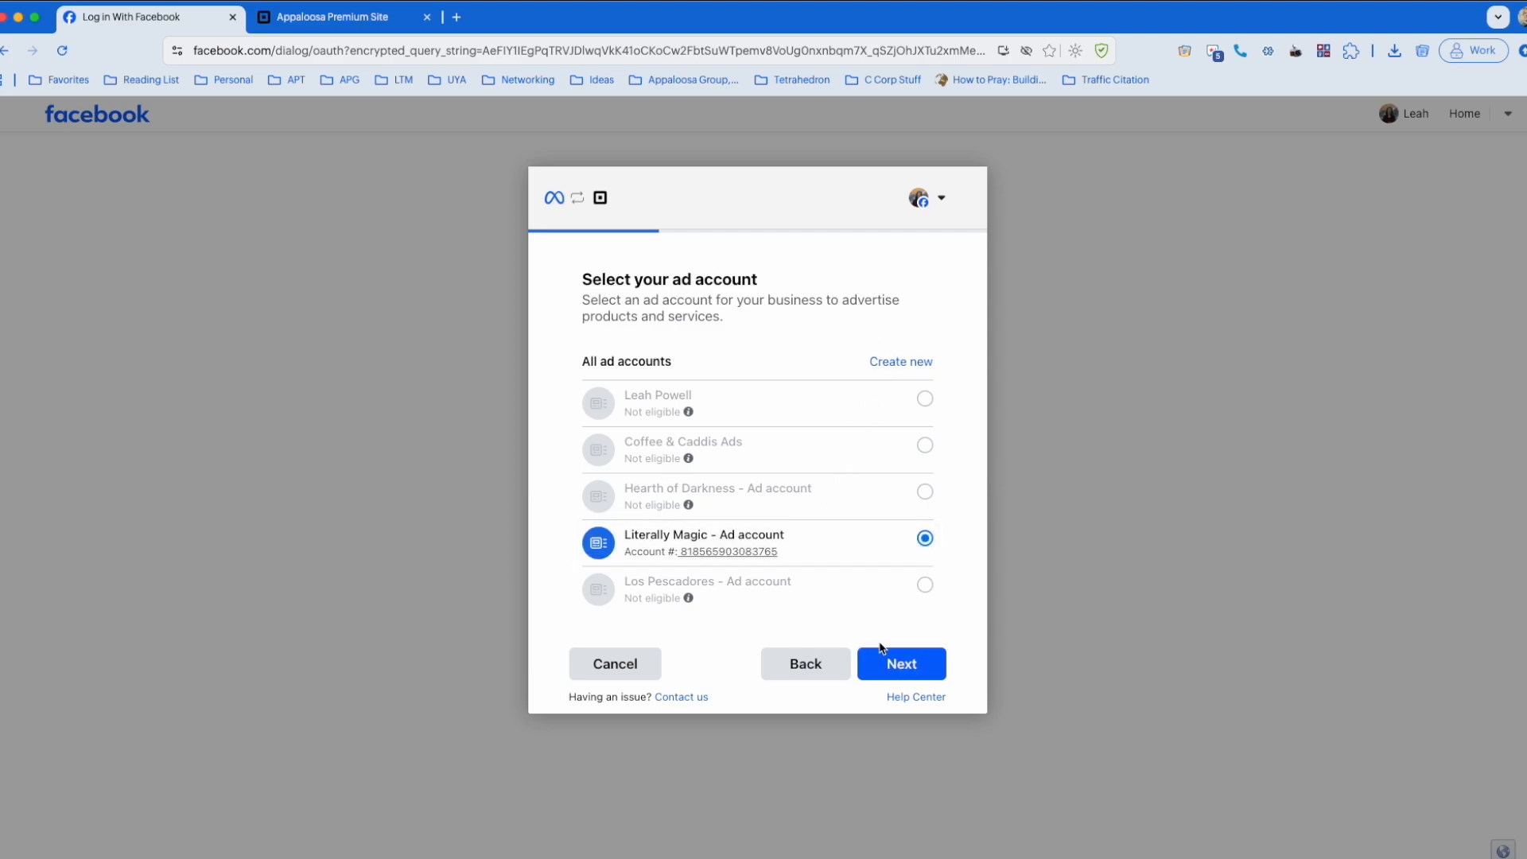
left_click(897, 665)
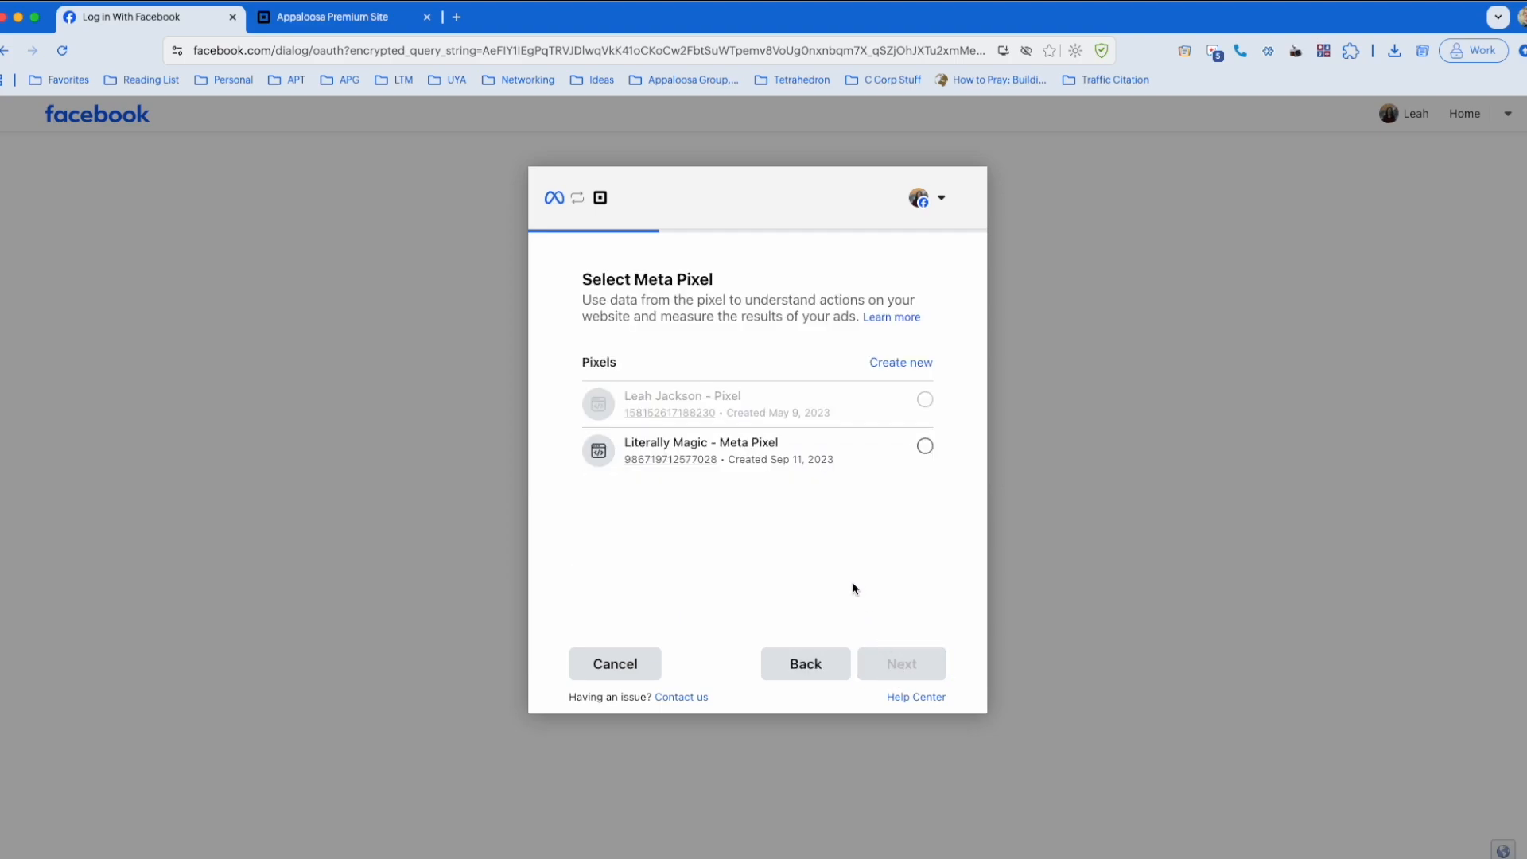
left_click(856, 434)
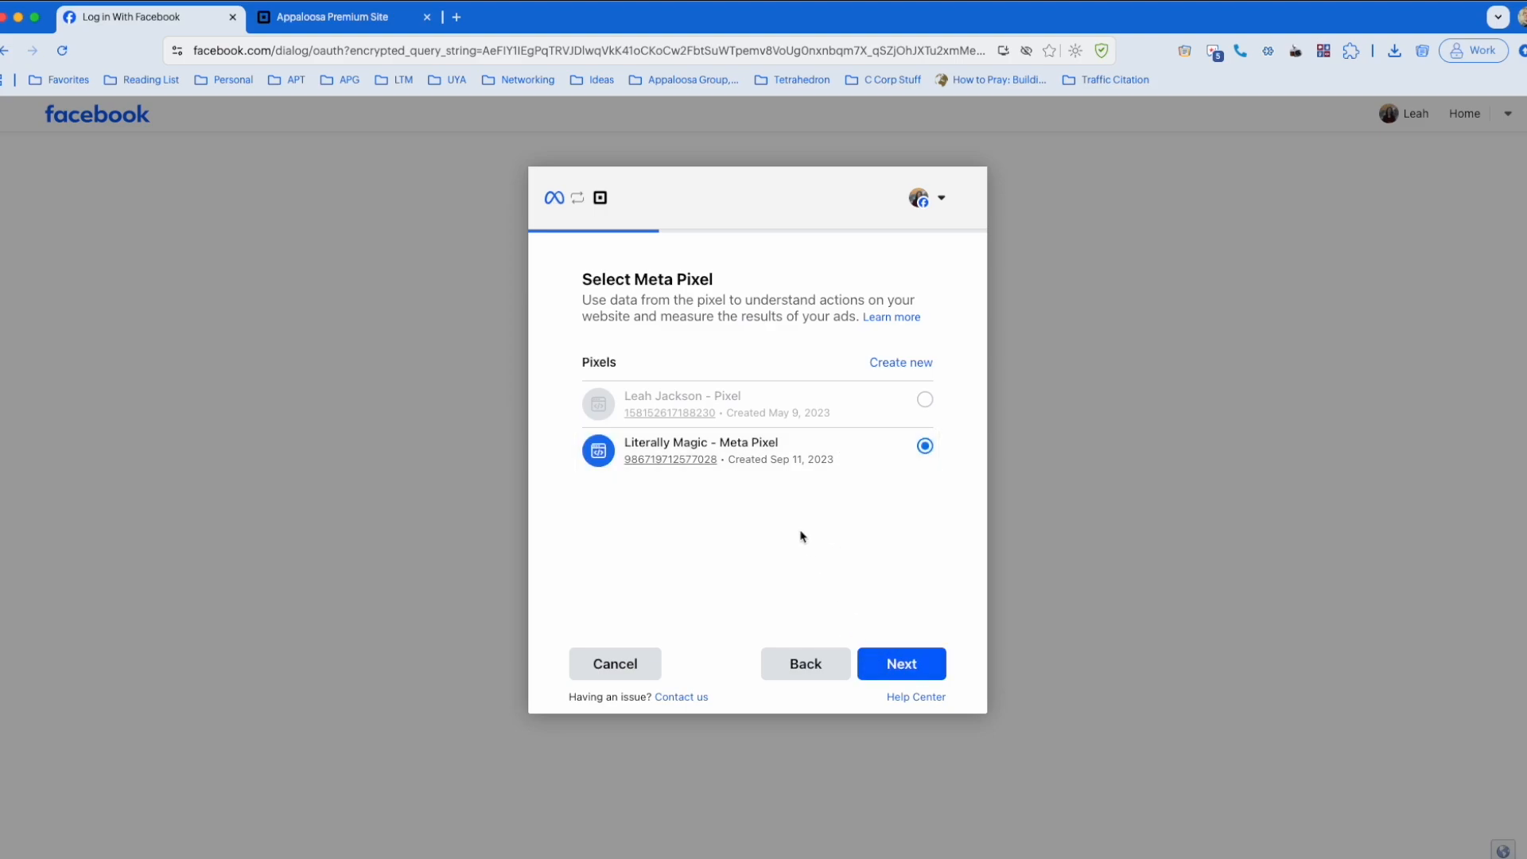
left_click(892, 663)
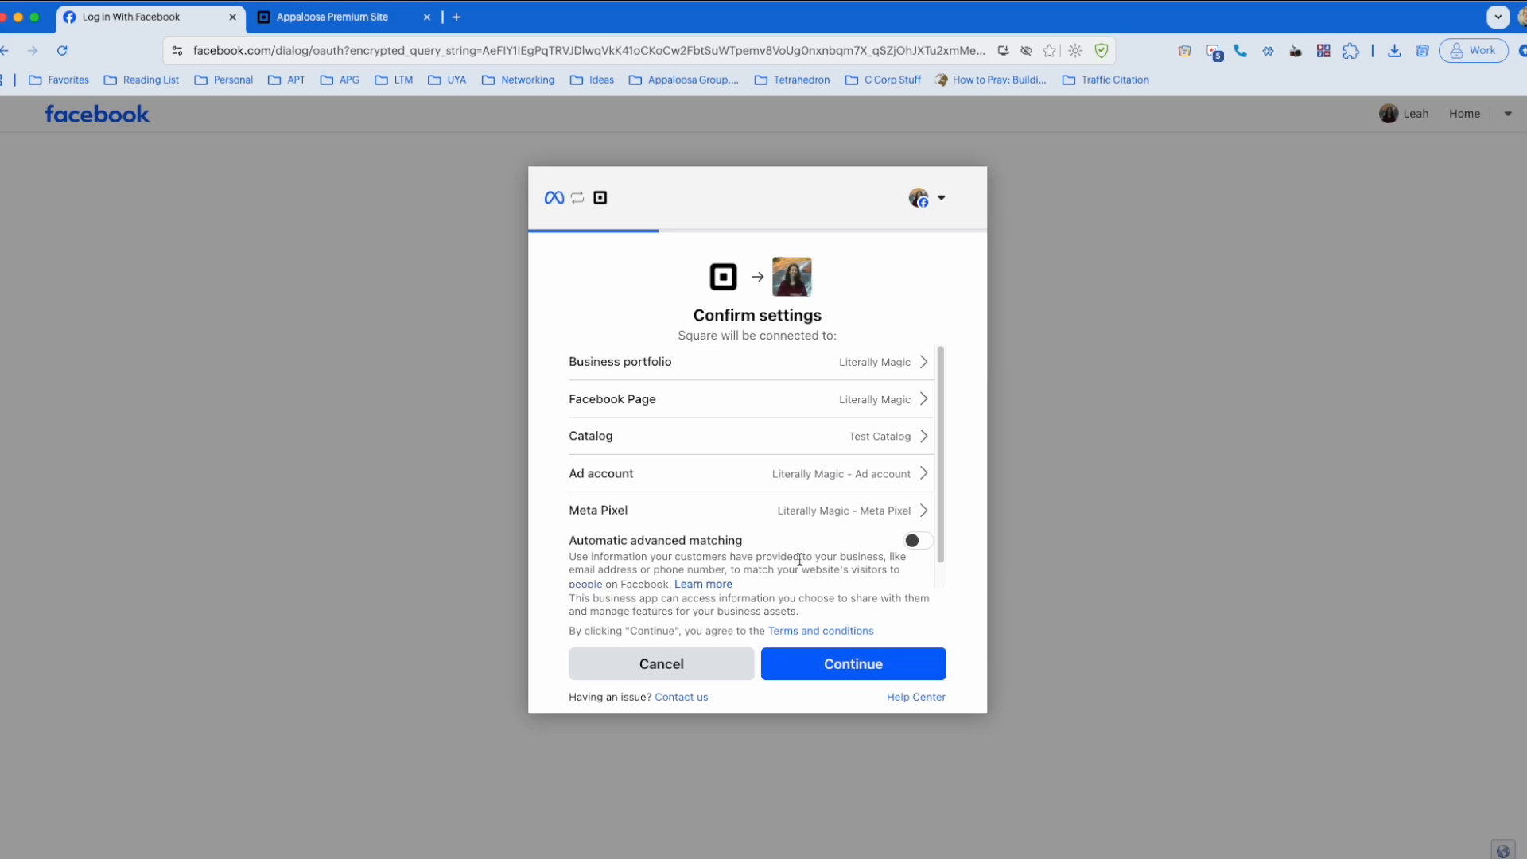
Step: Confirm the connection settings with automatic advanced matching turned off
scroll(785, 535, "down", 1)
left_click(915, 518)
left_click(915, 517)
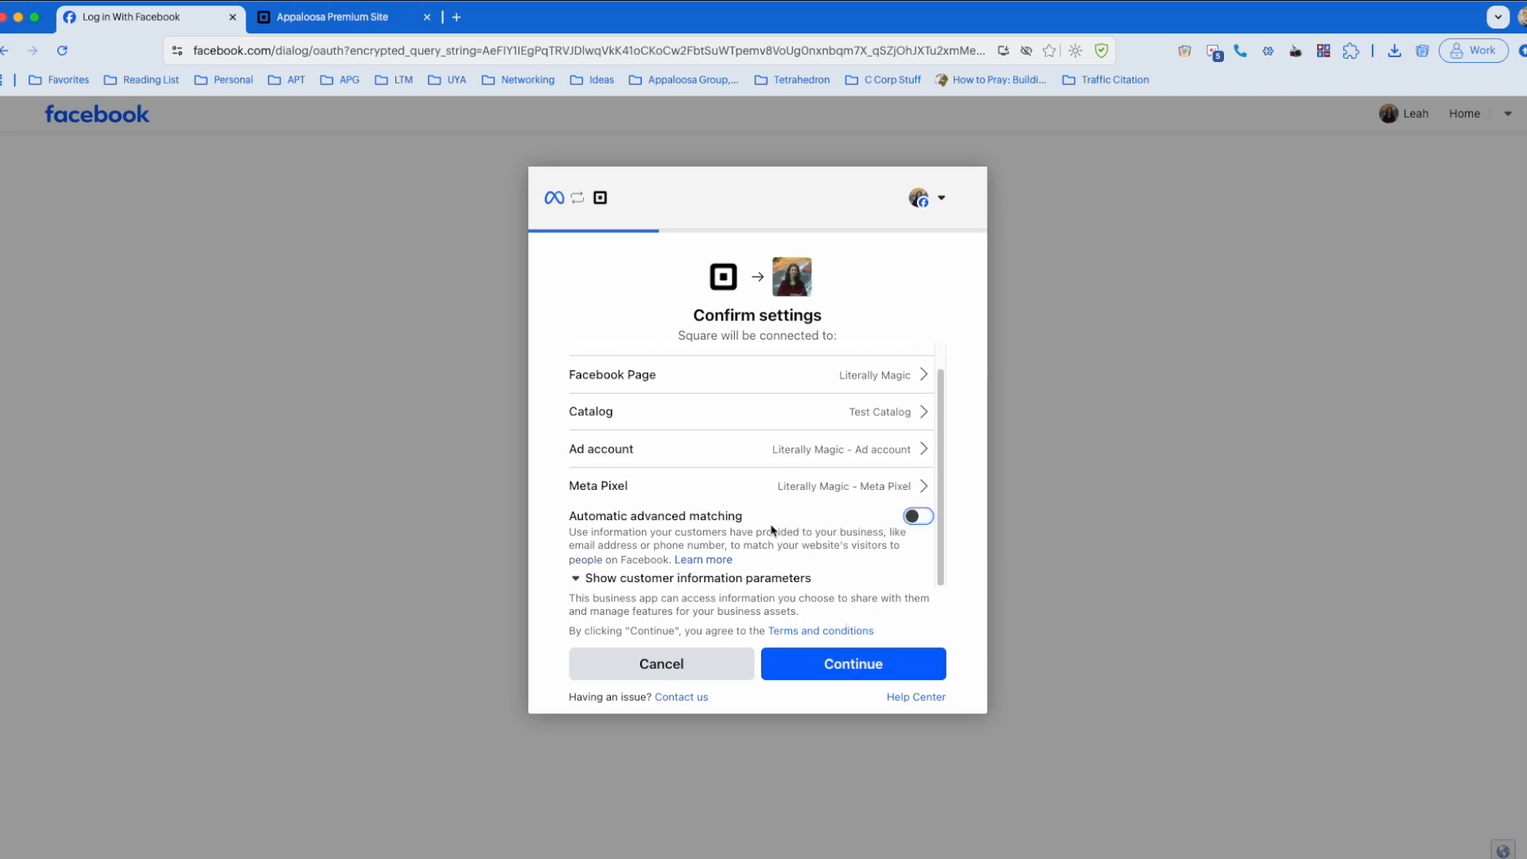
left_click(835, 663)
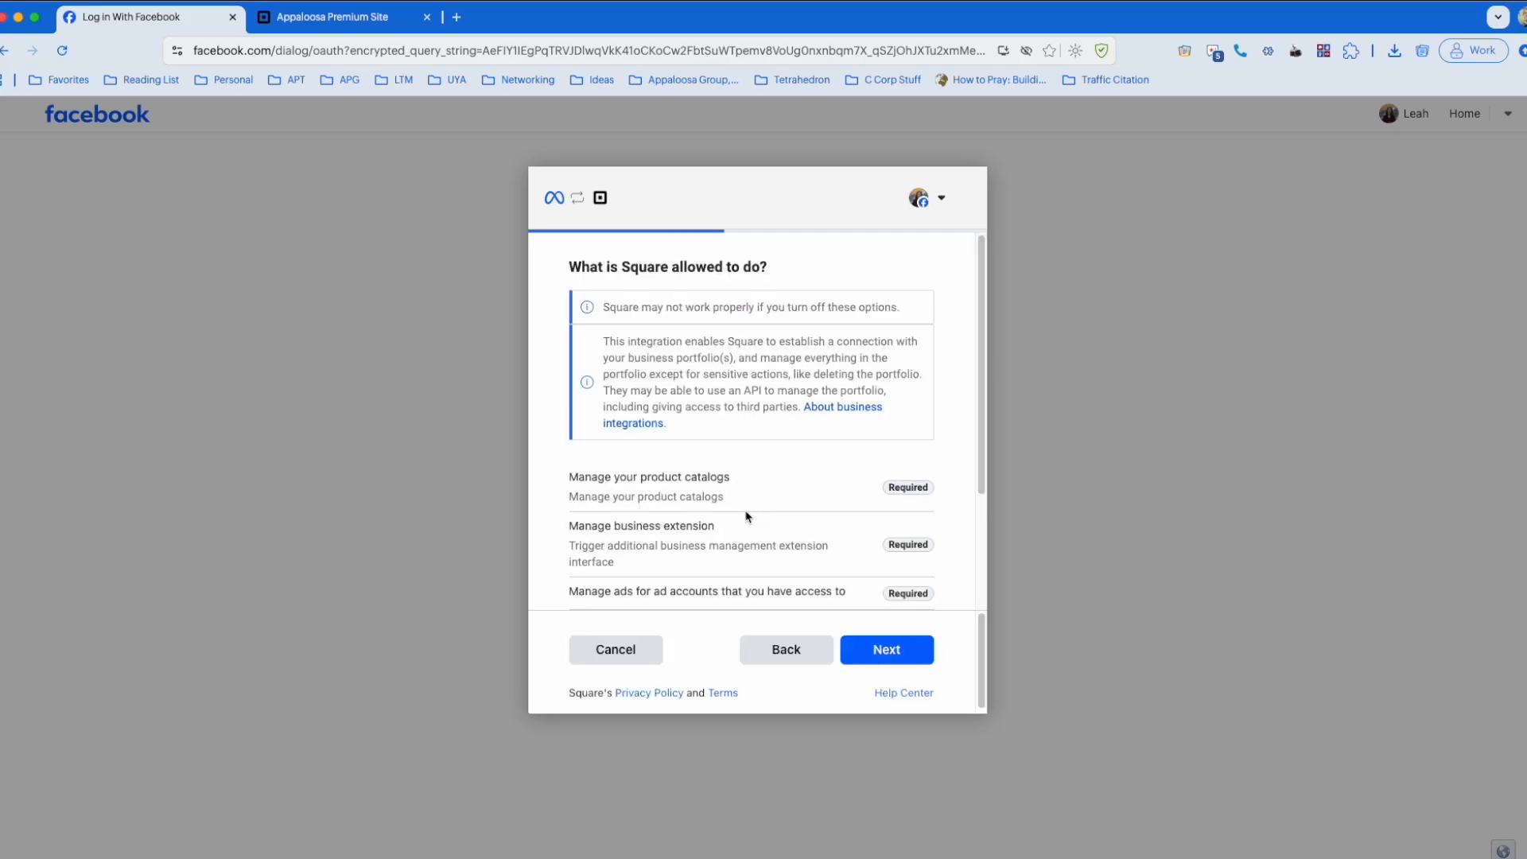
Step: Review the required and optional permissions requested for Square, from product catalogs to the list of managed Pages
scroll(770, 482, "down", 4)
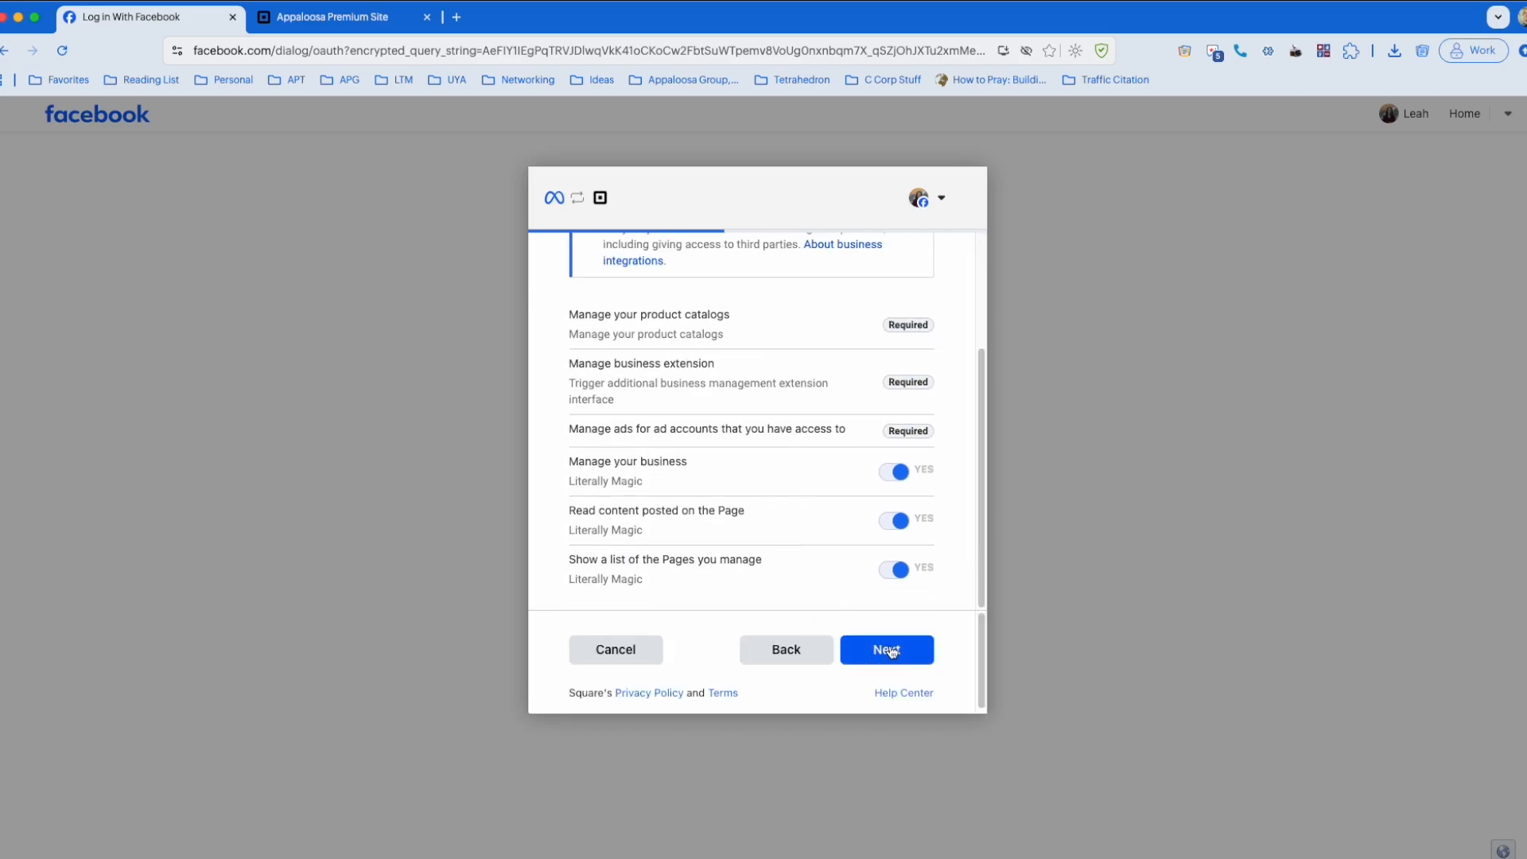
scroll(796, 521, "up", 4)
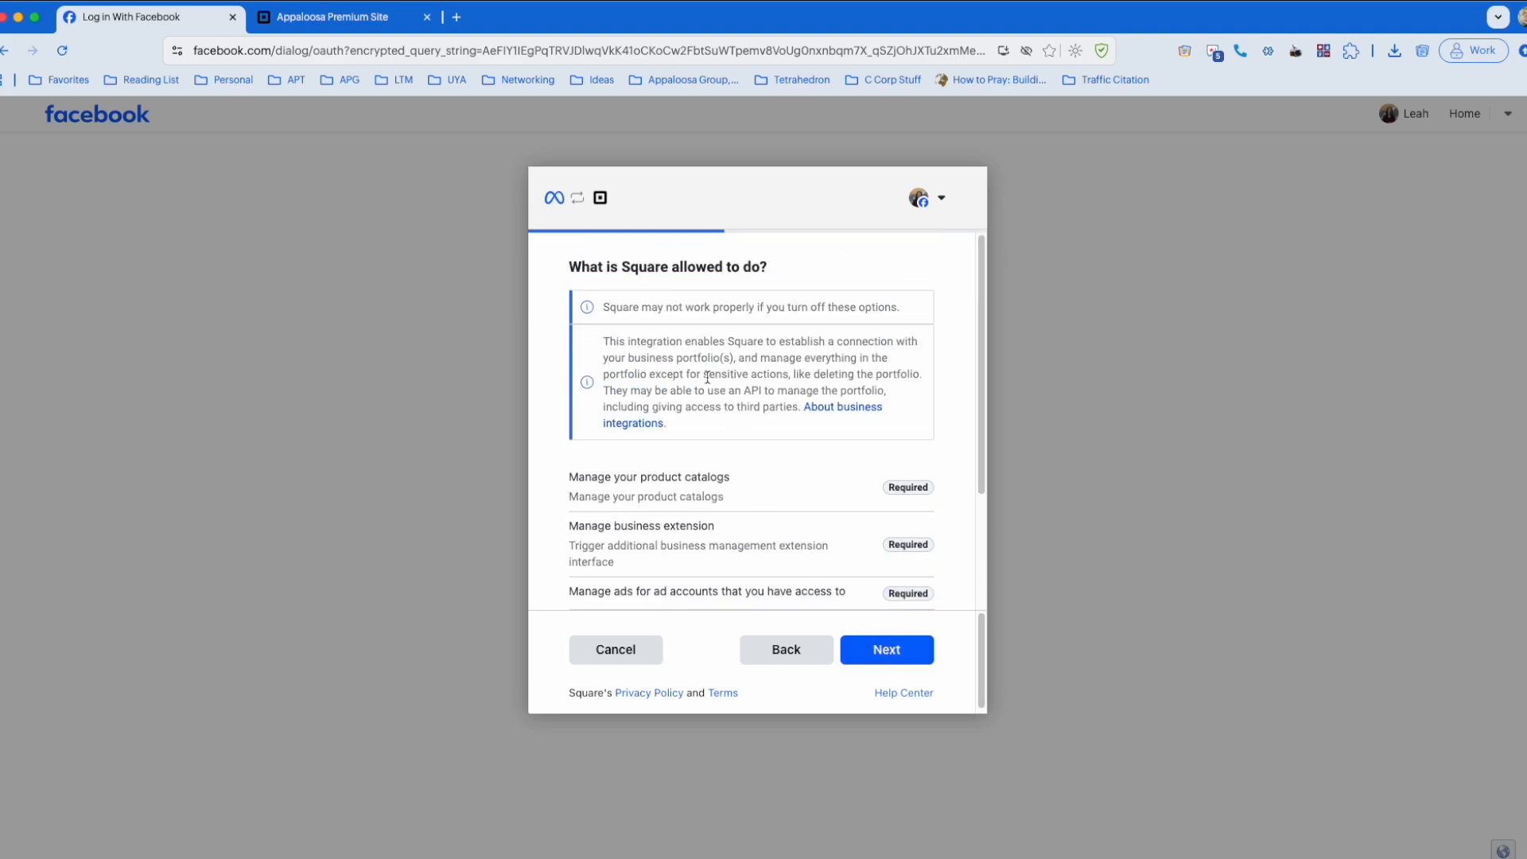
scroll(757, 510, "down", 3)
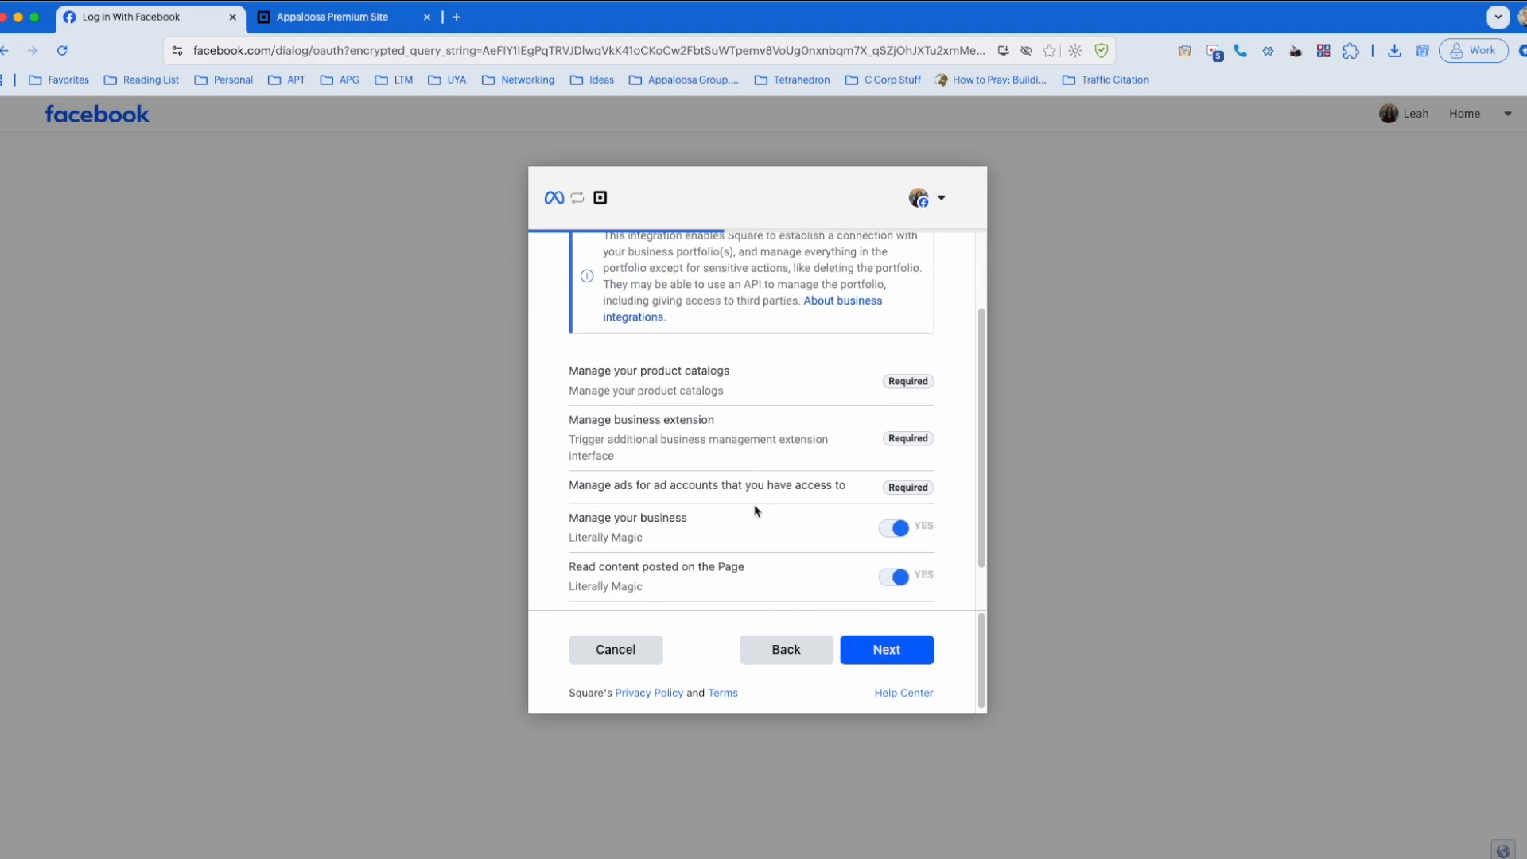
left_click_drag(713, 373, 628, 370)
left_click_drag(701, 420, 668, 419)
scroll(711, 430, "down", 2)
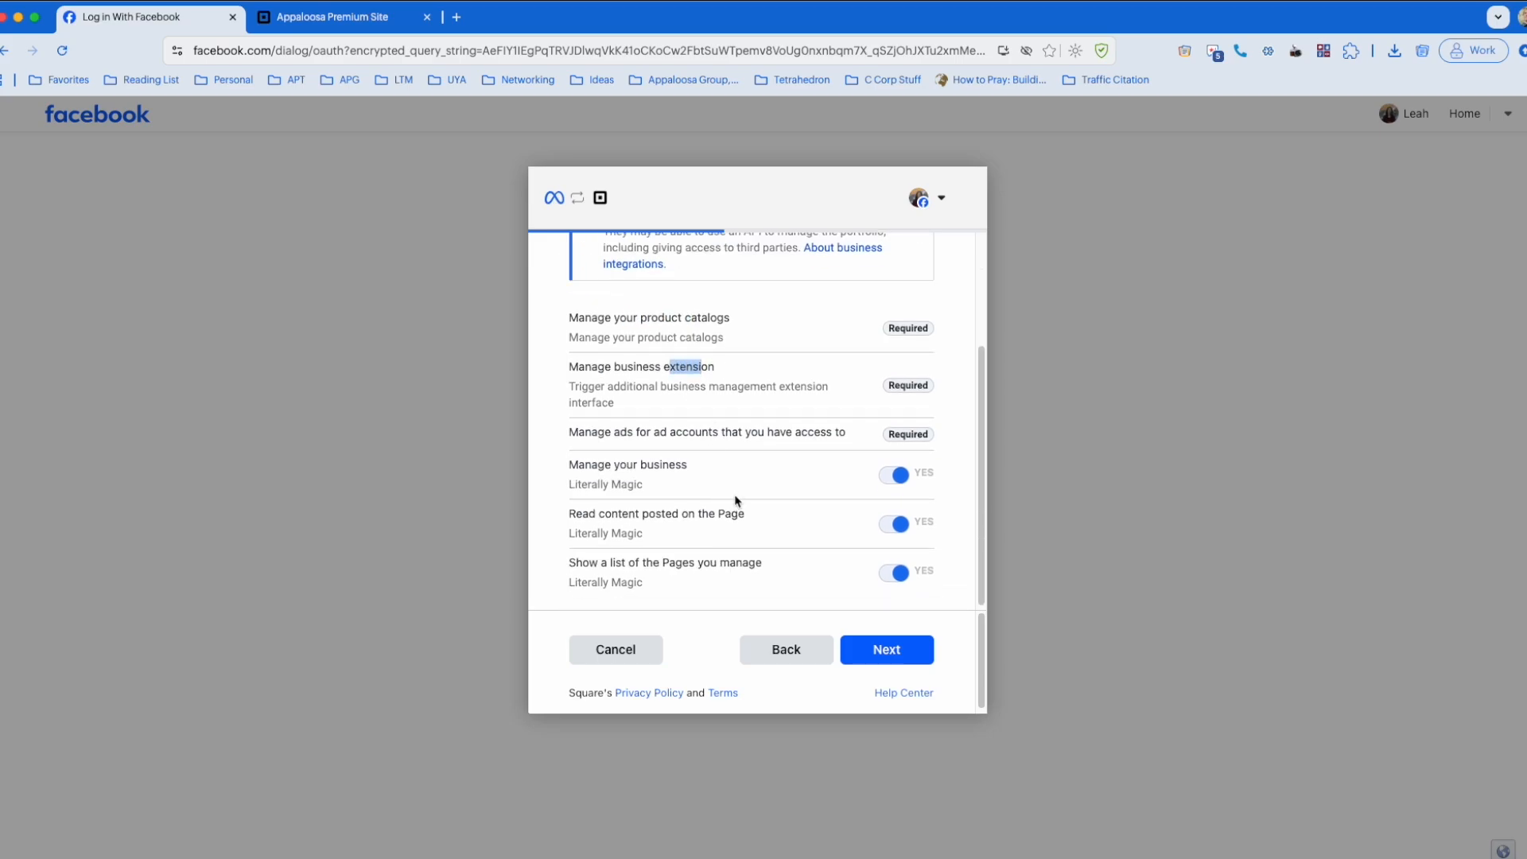
scroll(748, 482, "down", 1)
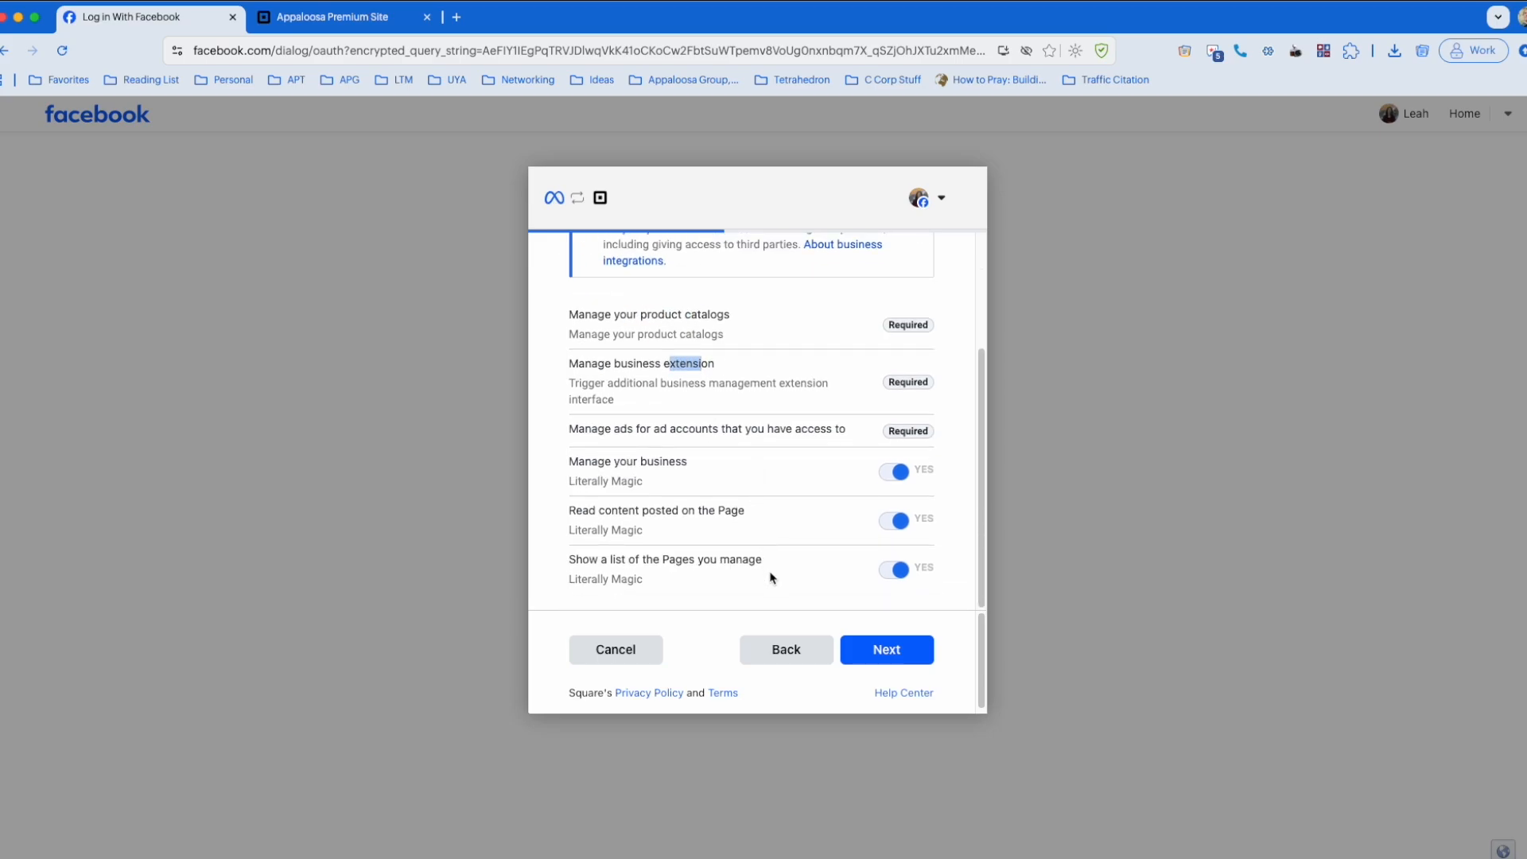
Step: Approve the permissions requested for Square and complete the Sell on Facebook and Instagram channel setup
left_click(894, 648)
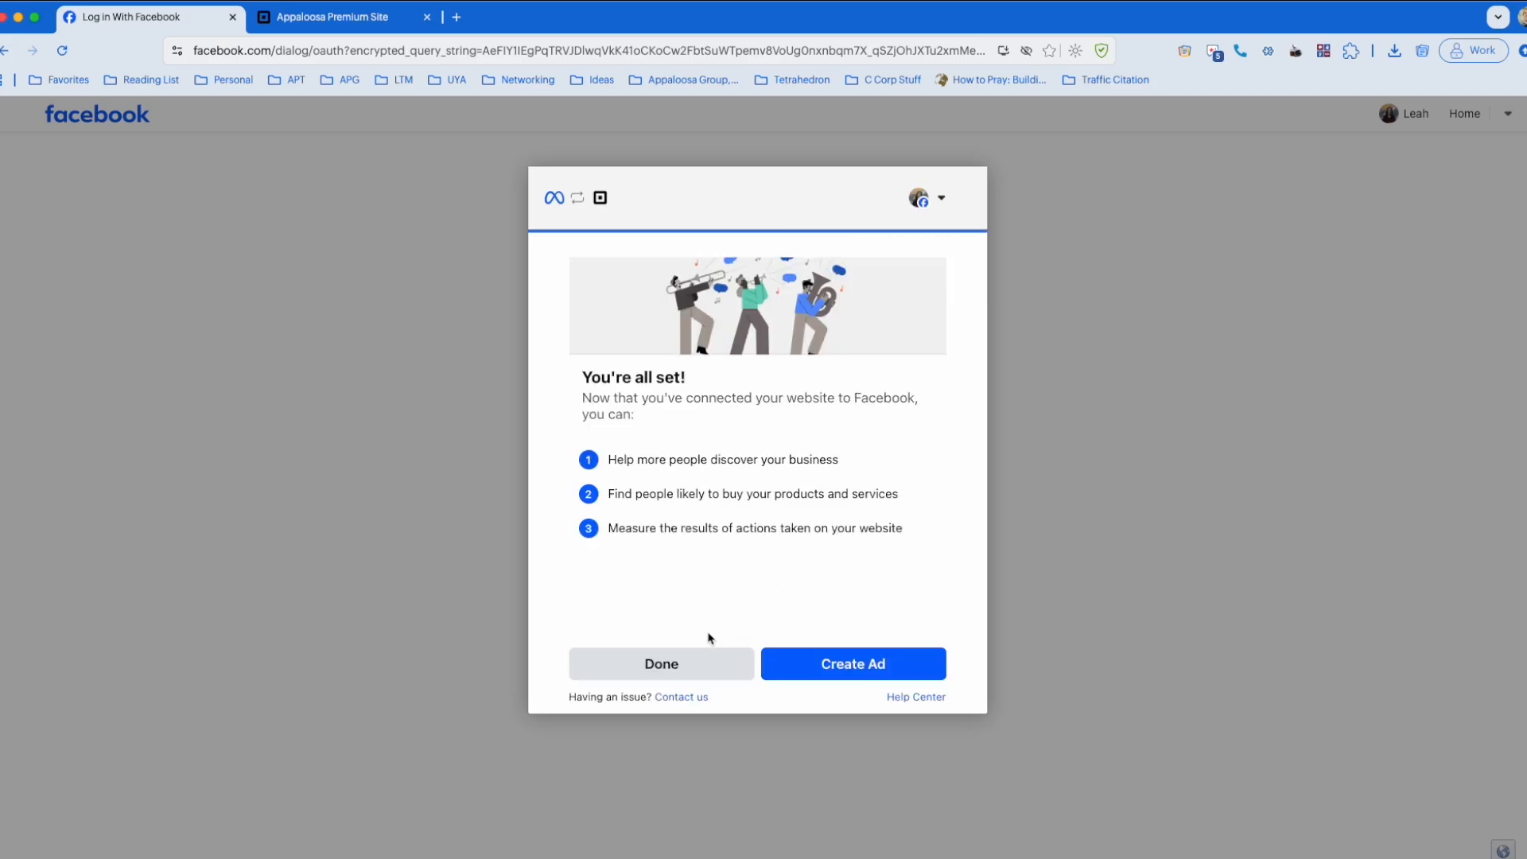
left_click(665, 678)
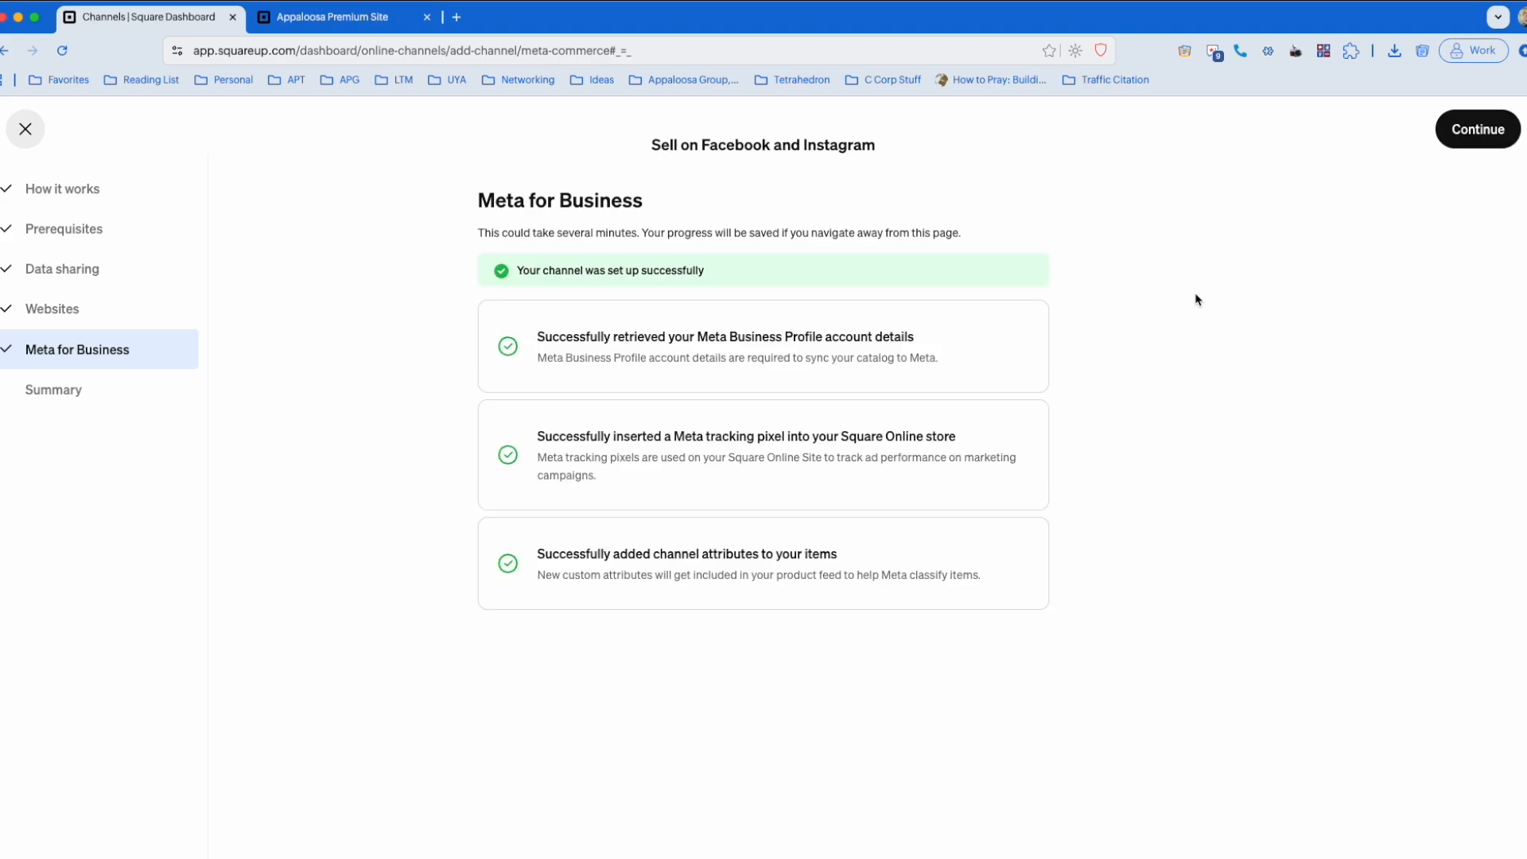
left_click(1473, 131)
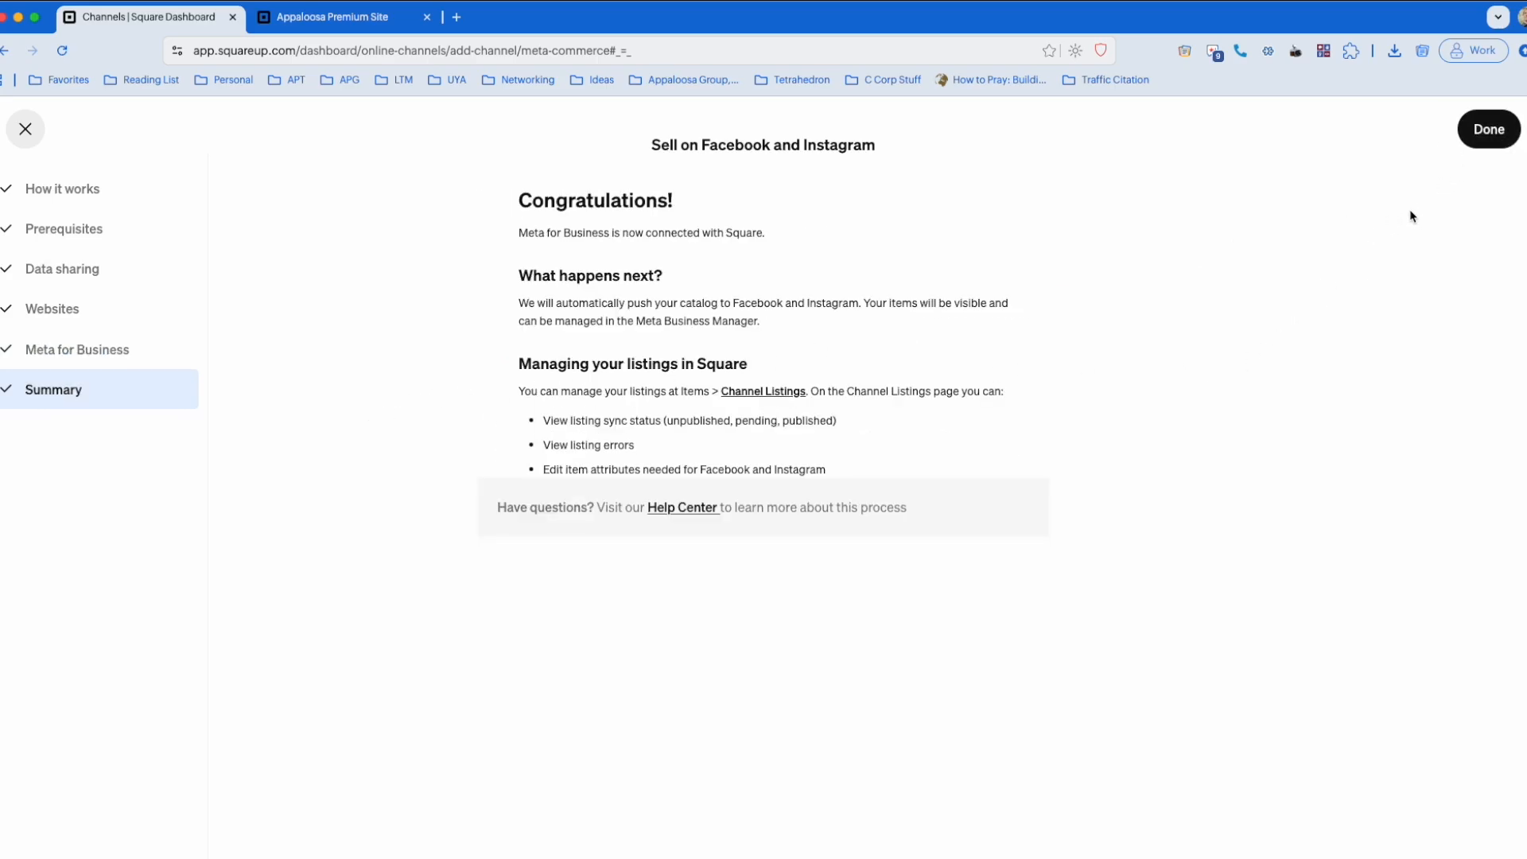
left_click(1482, 132)
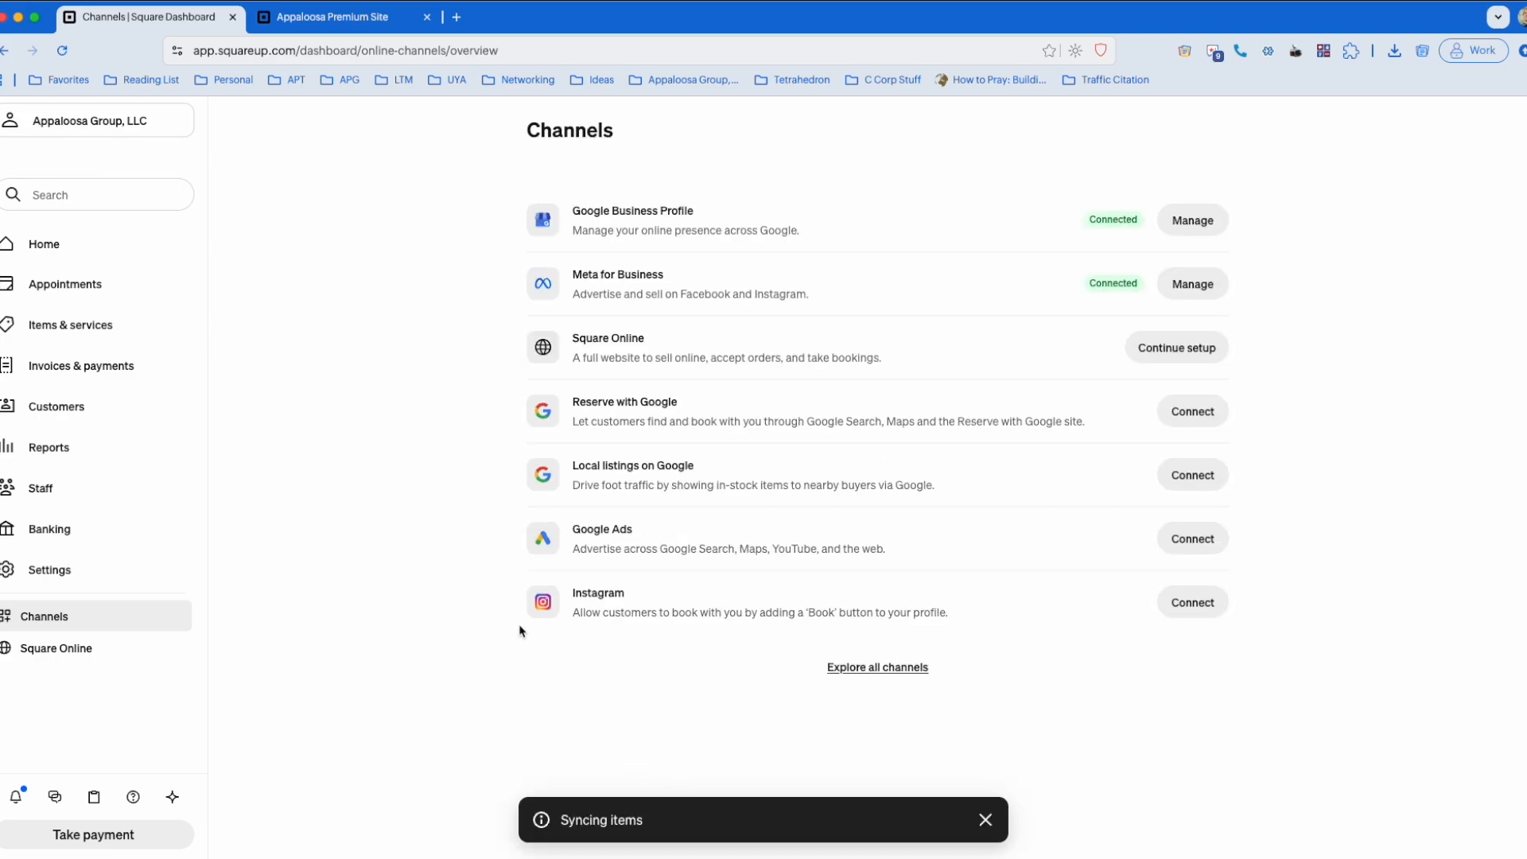
Step: Search the item library for "zip" and open the Crosstrek Zip Fleece for editing
left_click(114, 326)
left_click(85, 375)
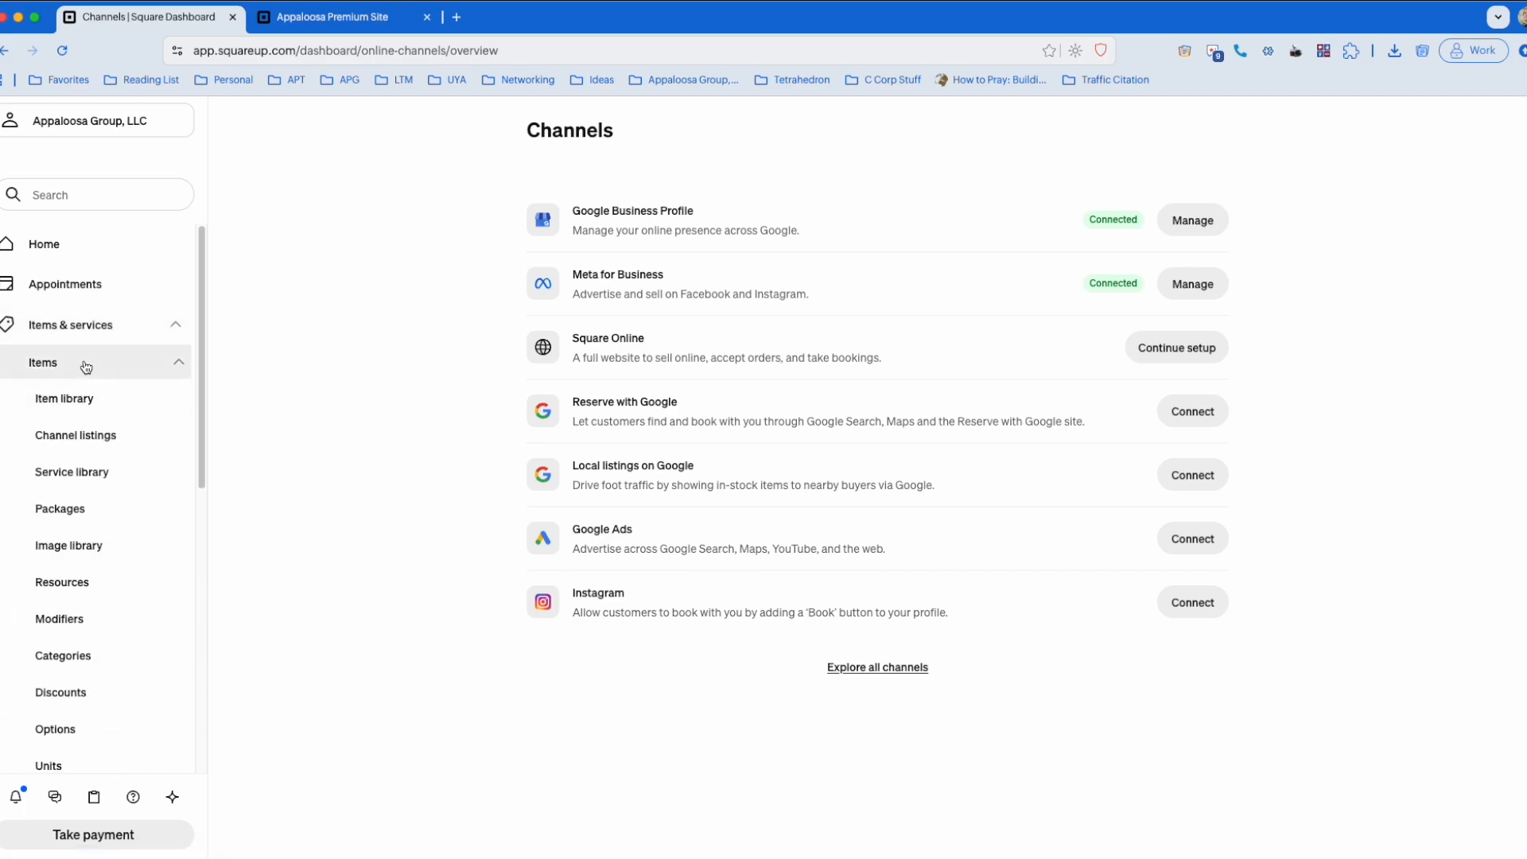
left_click(87, 400)
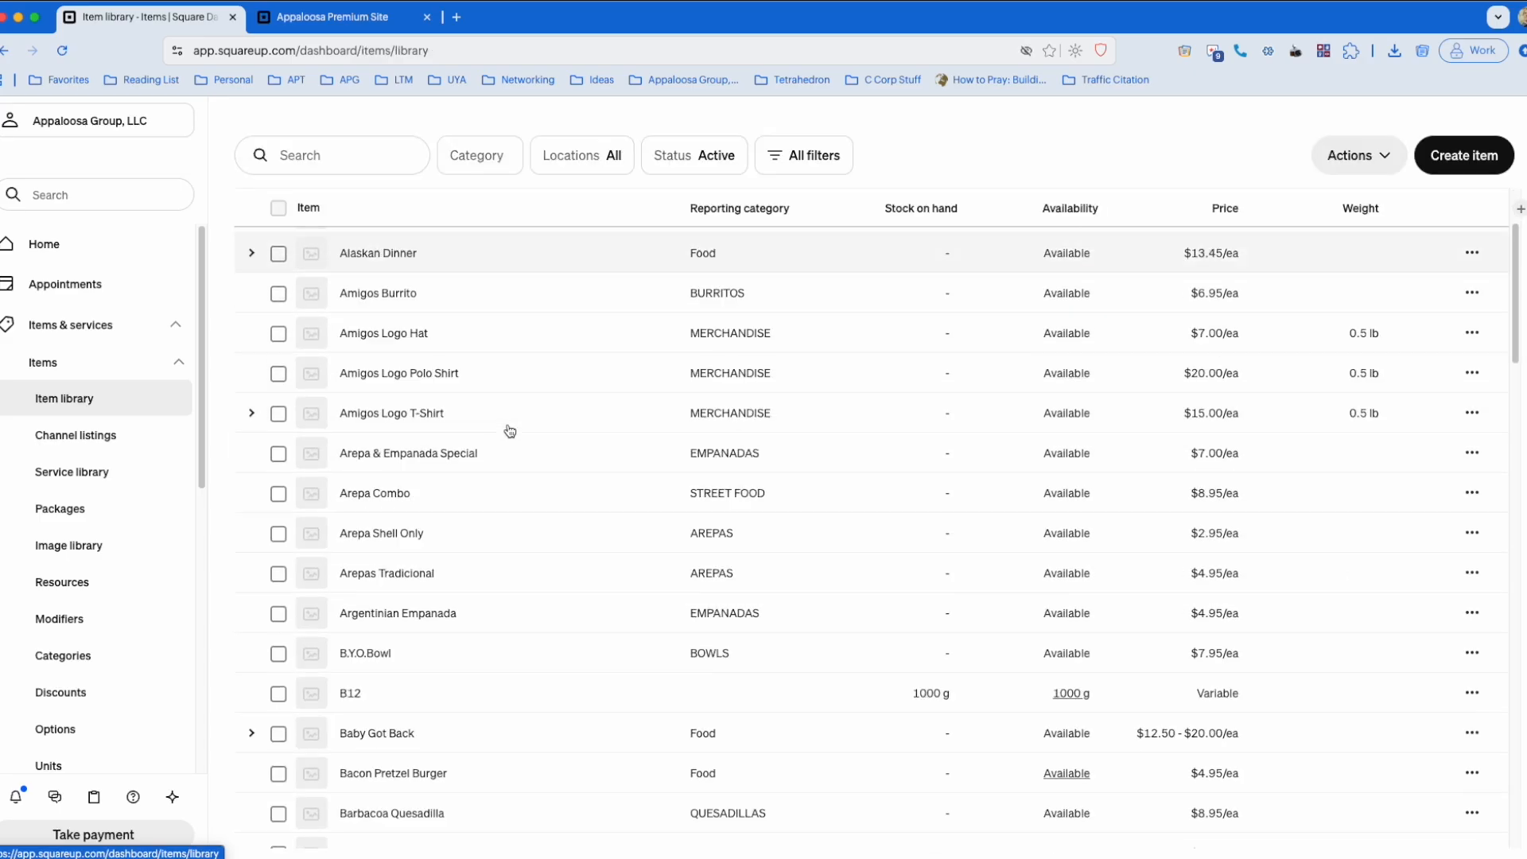
left_click(334, 153)
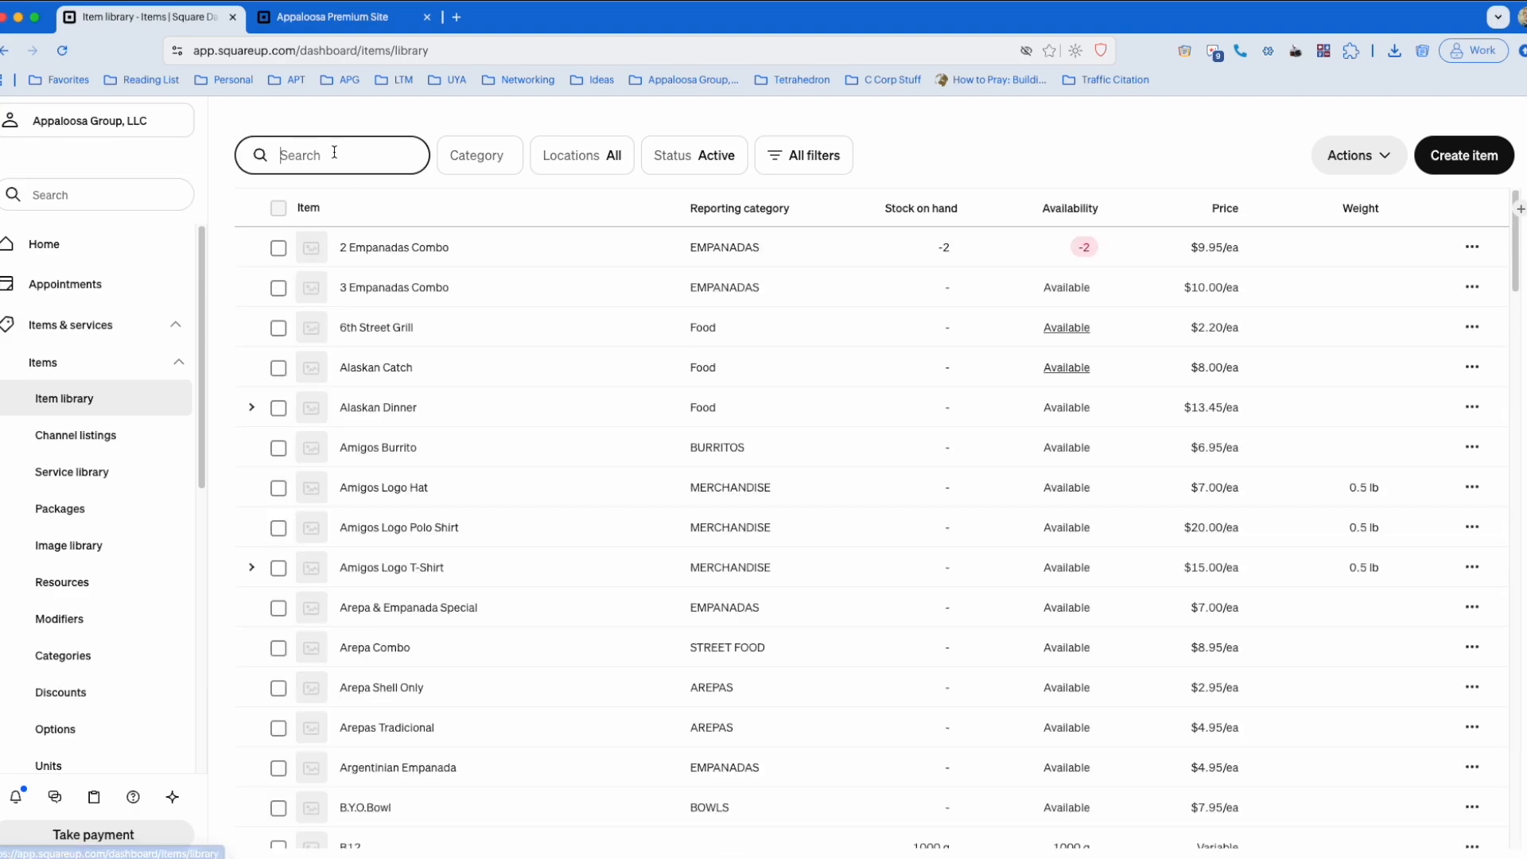
type("zip")
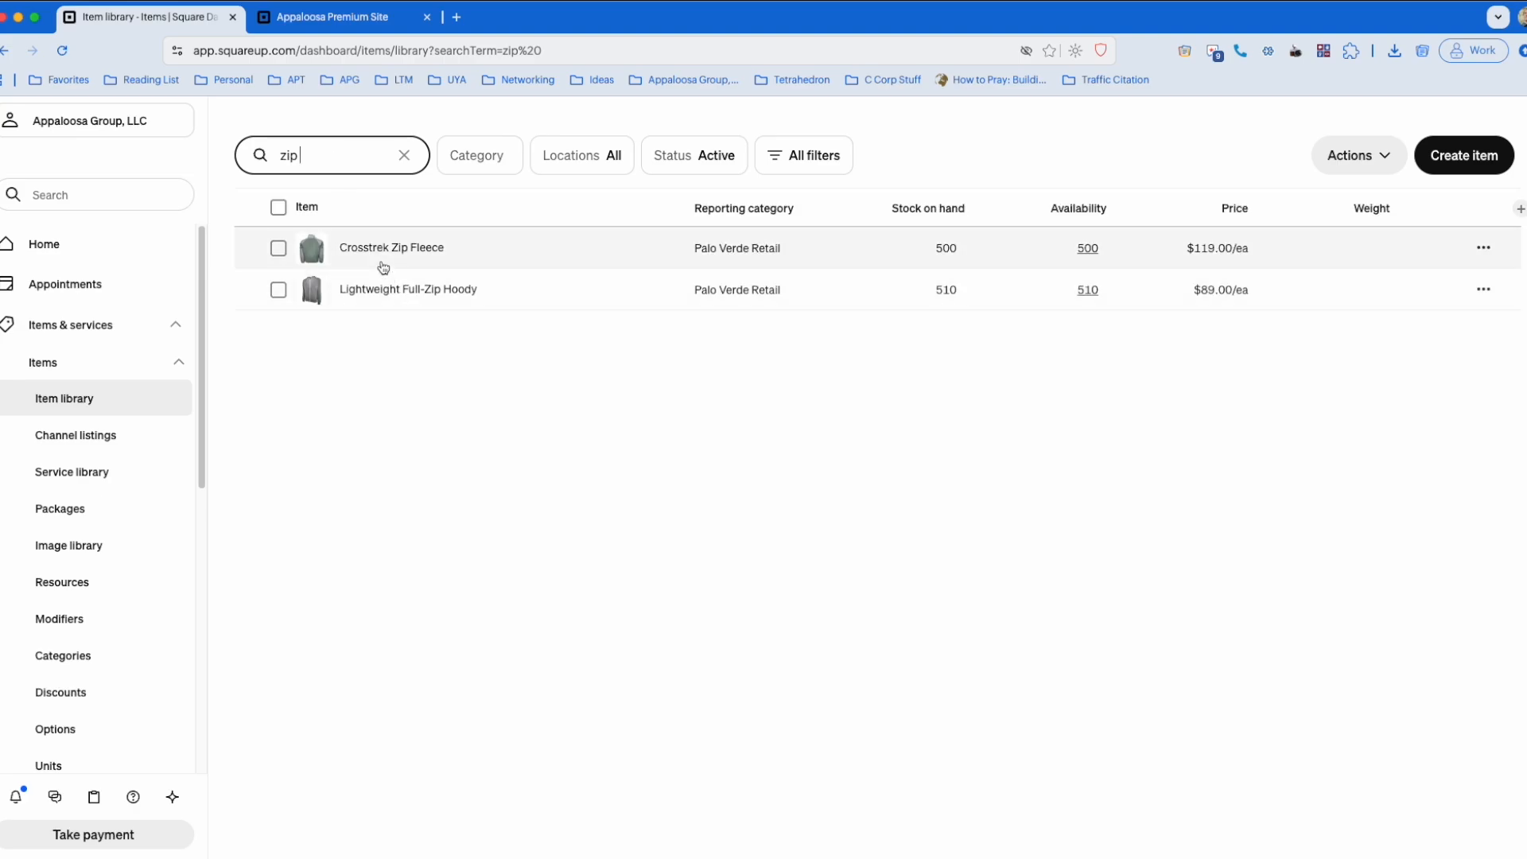
left_click(382, 256)
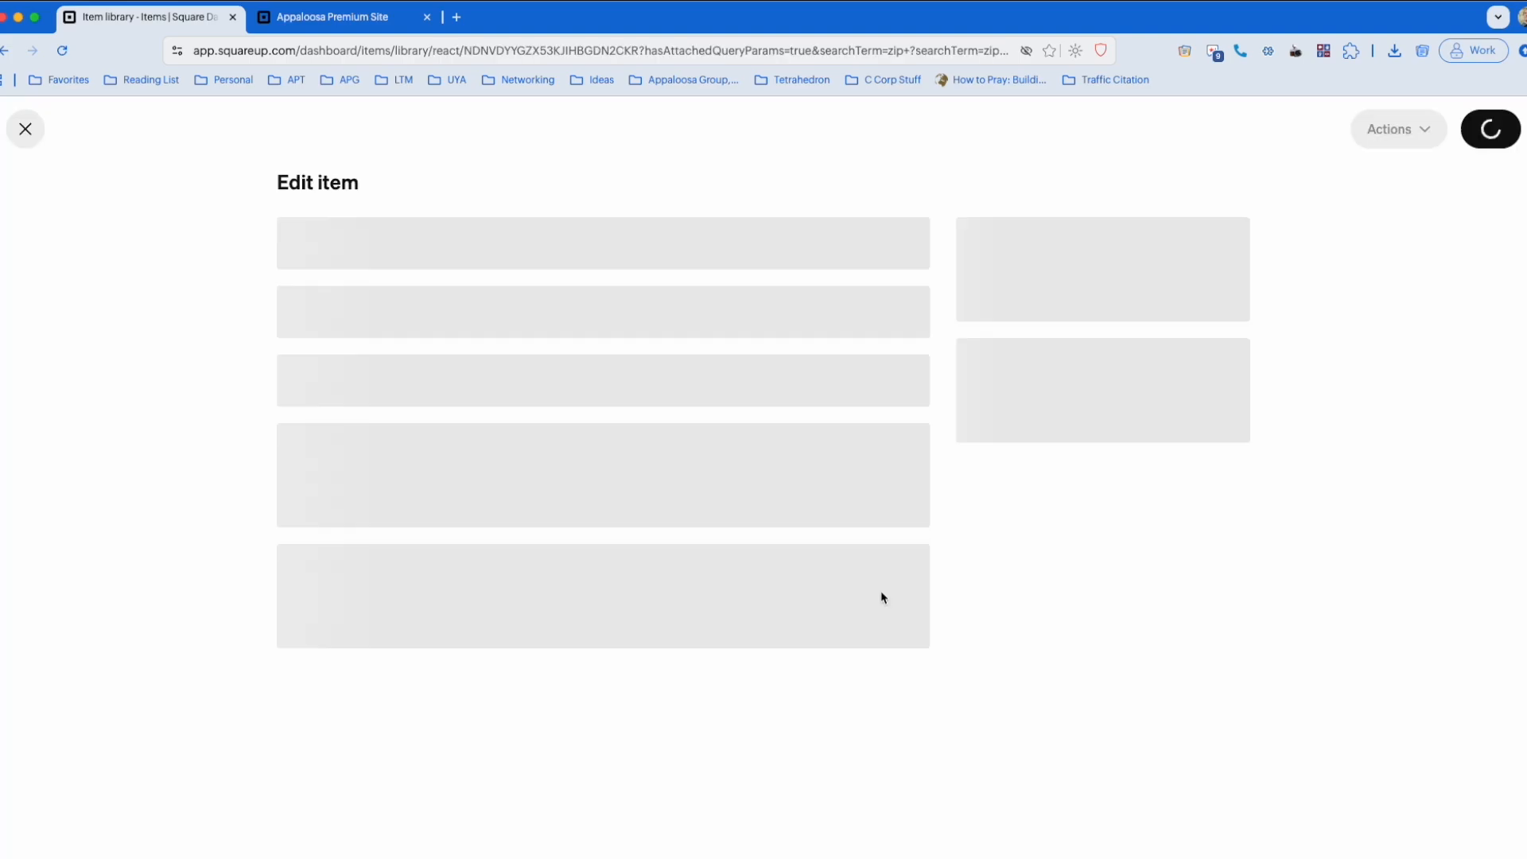
Step: Remove Appaloosa Premium Site, including its Meta for Business listing, from the fleece's sales channels
scroll(1117, 461, "down", 5)
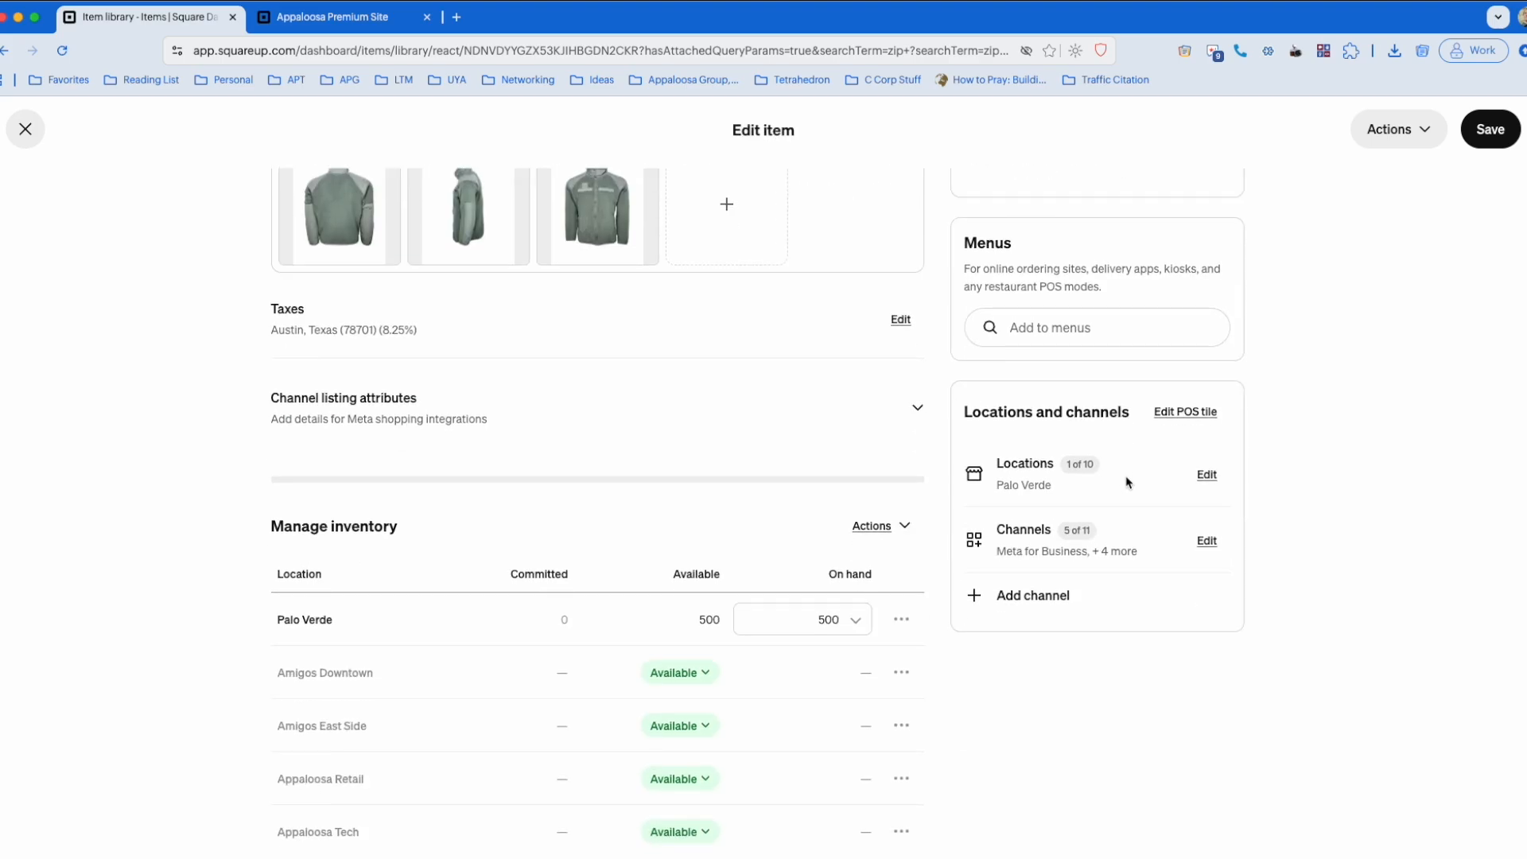
left_click(1204, 541)
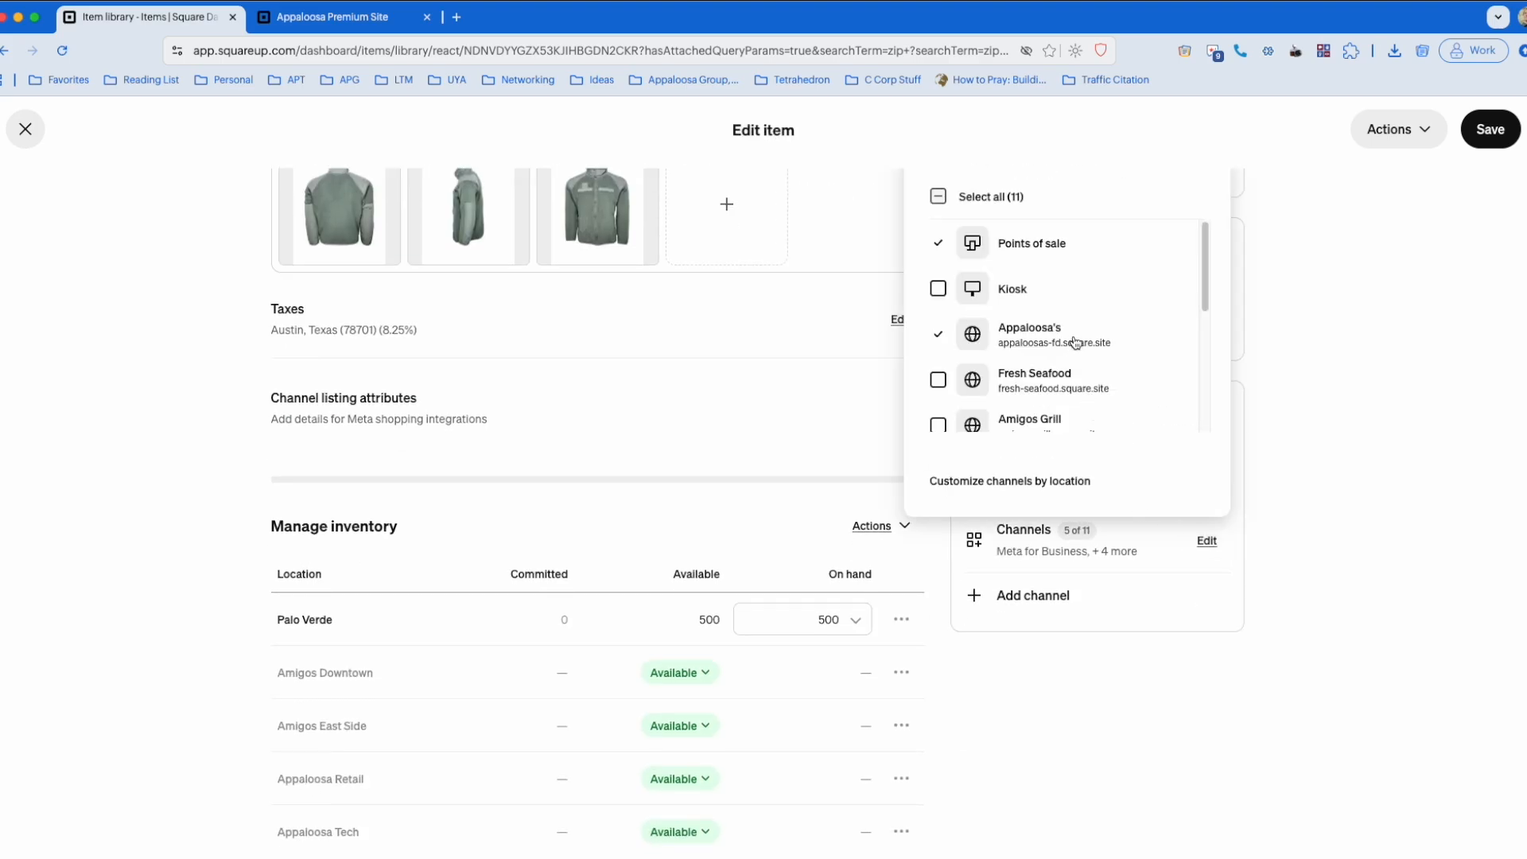
scroll(1077, 342, "down", 1)
left_click(1095, 378)
scroll(1150, 374, "up", 4)
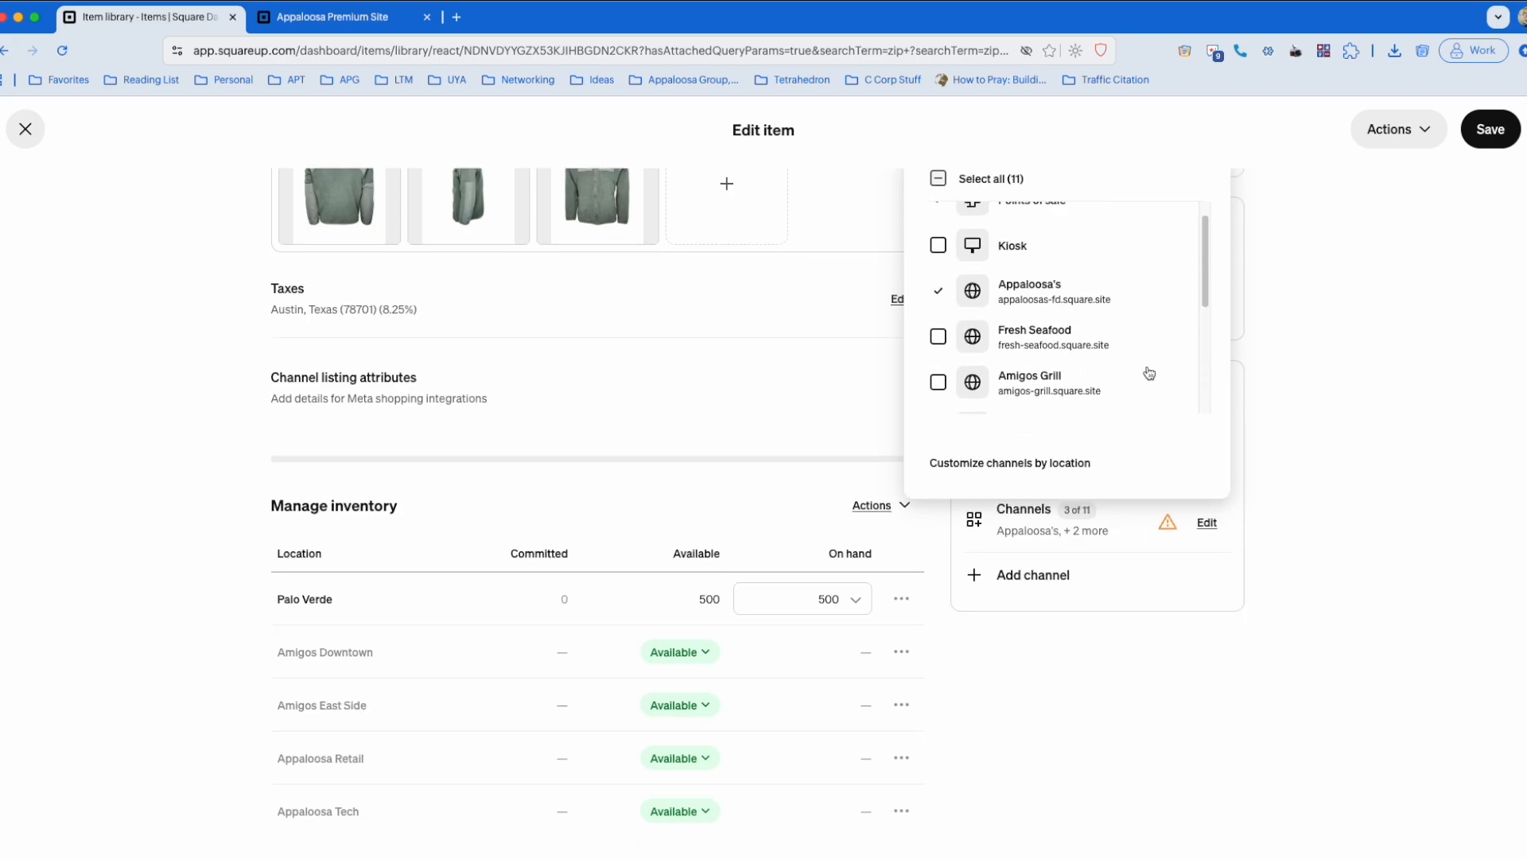
Step: Enable both Appaloosa Premium Site and its Meta for Business channel for the fleece
scroll(1149, 372, "down", 4)
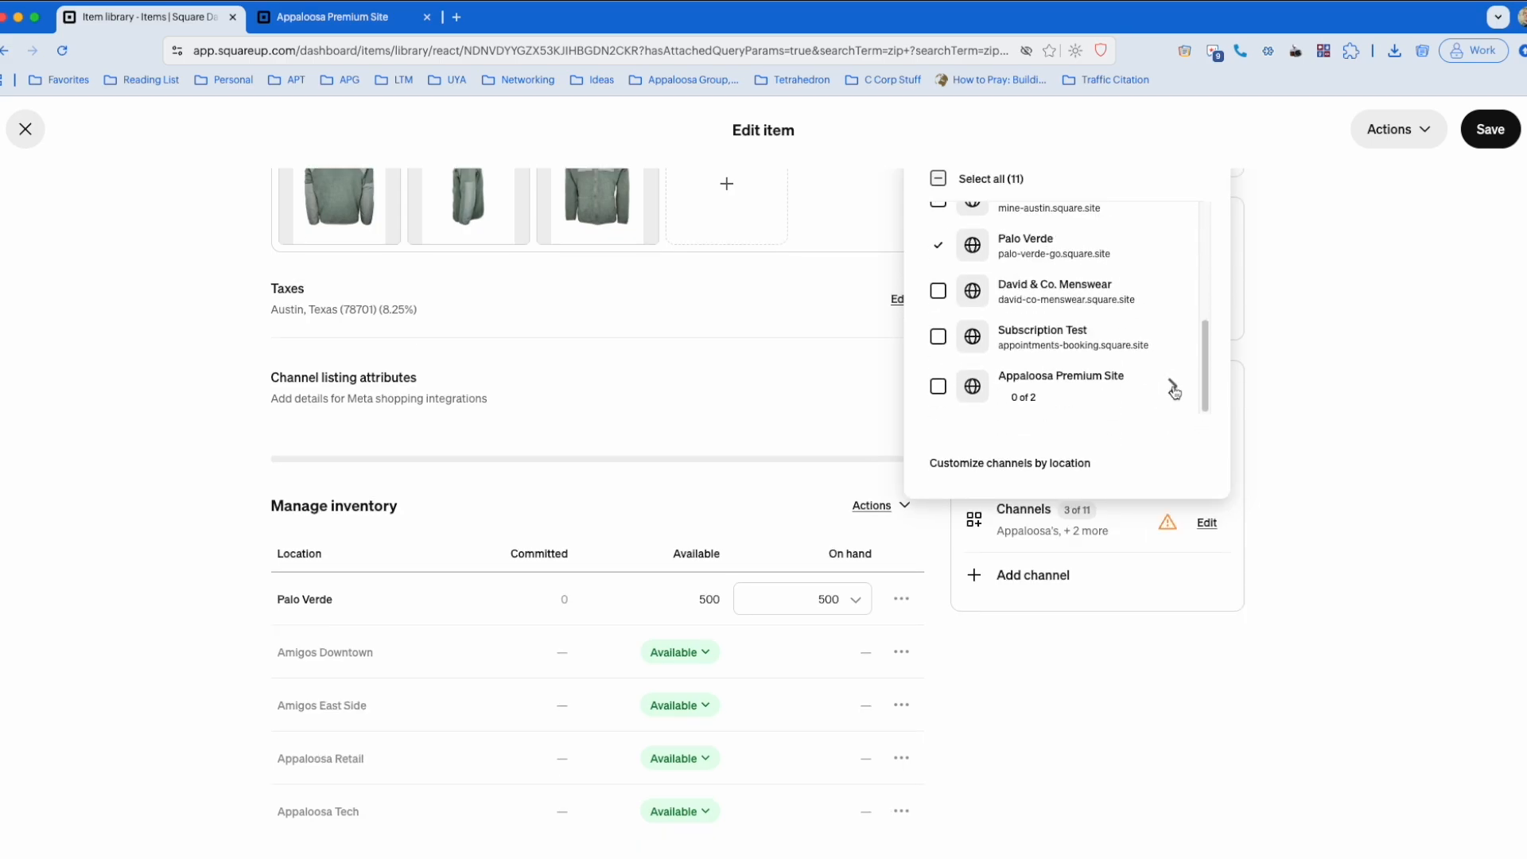
left_click(1174, 390)
left_click(993, 649)
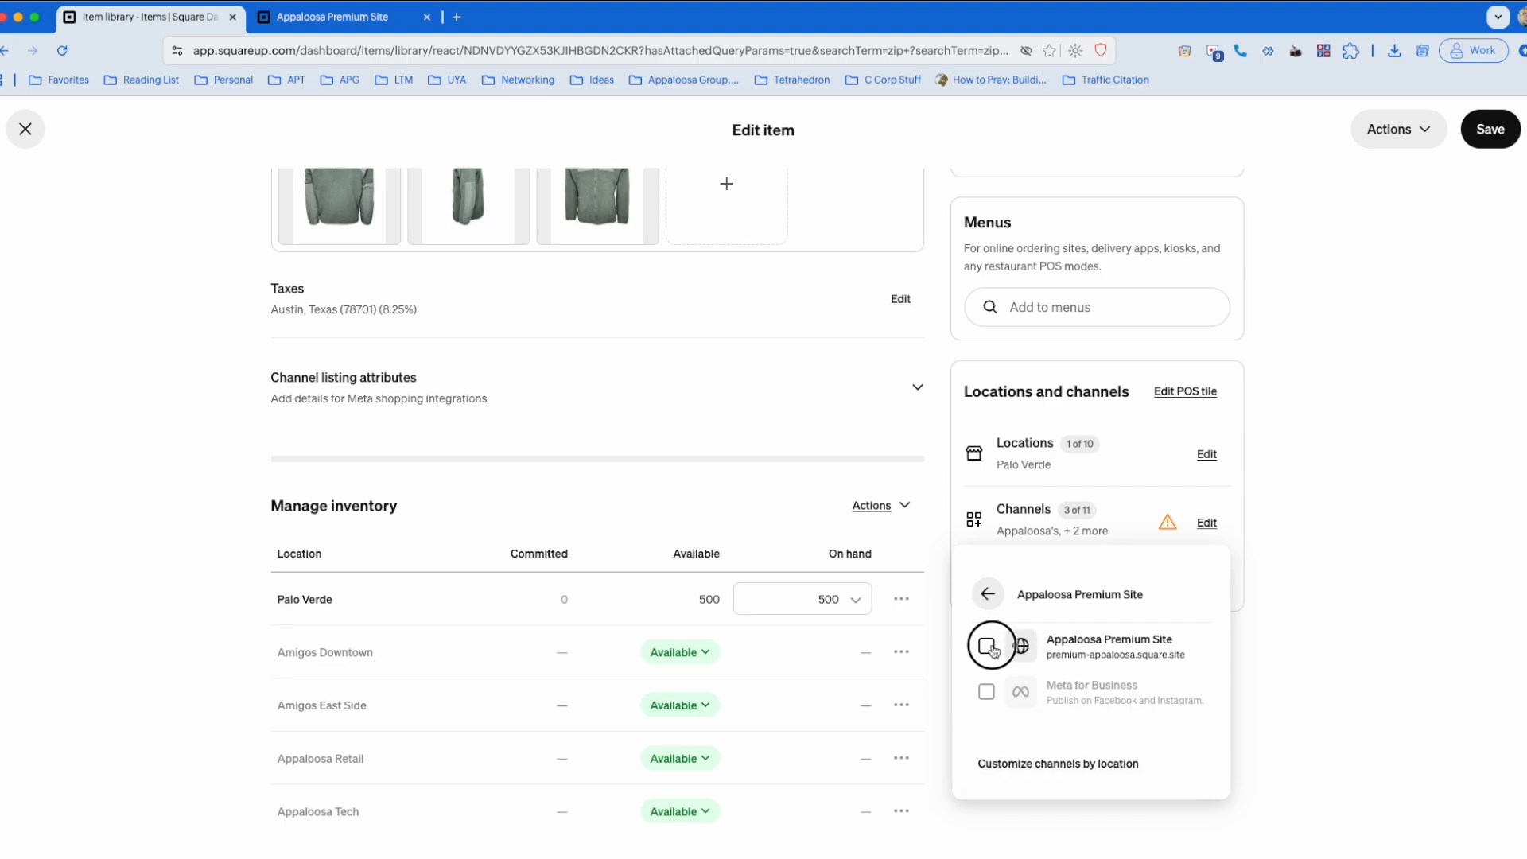
left_click(993, 689)
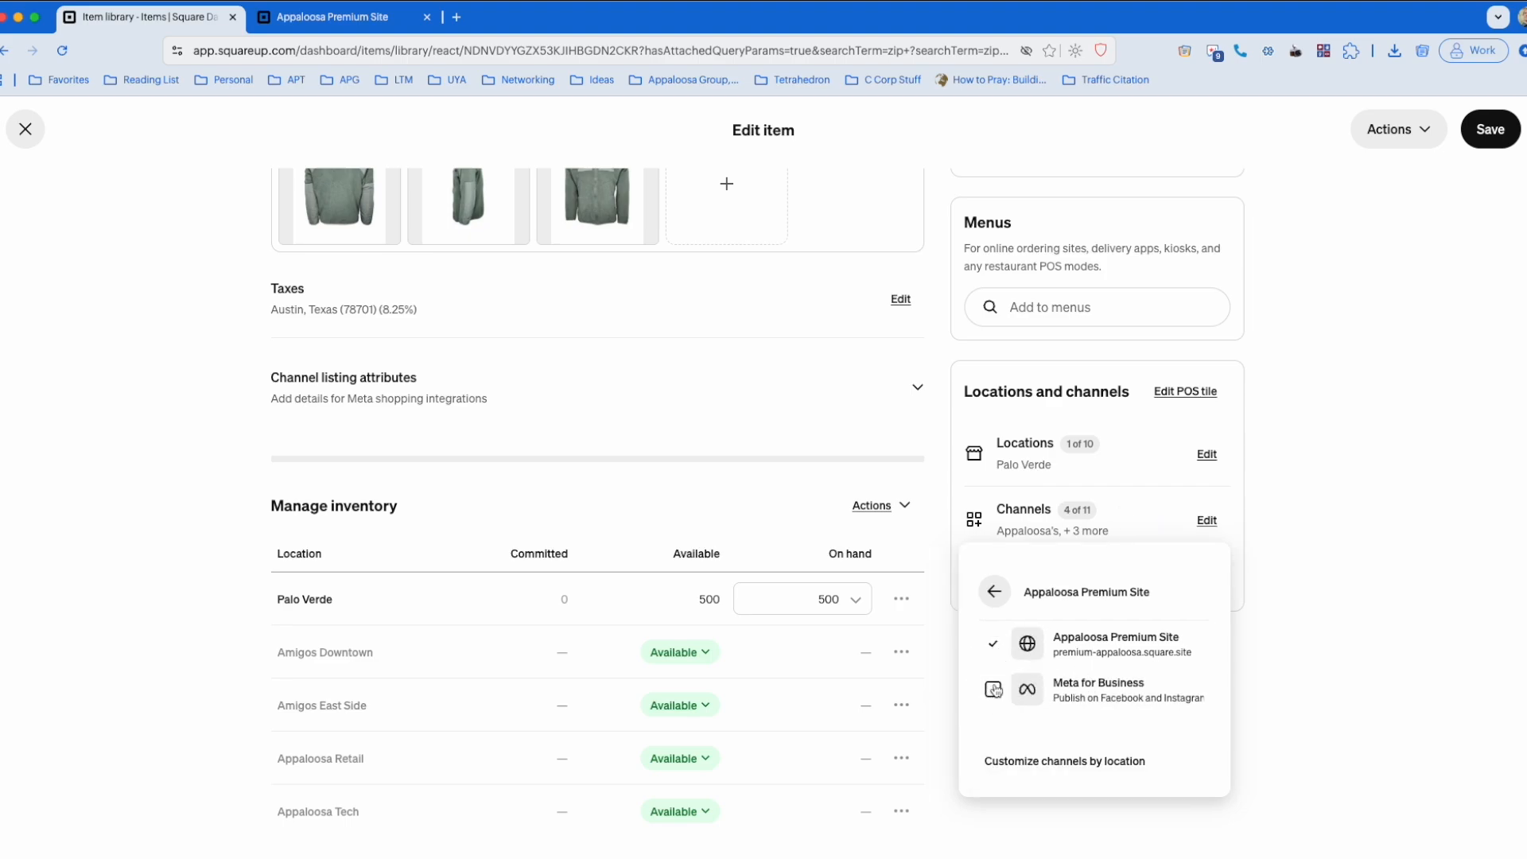
left_click(996, 594)
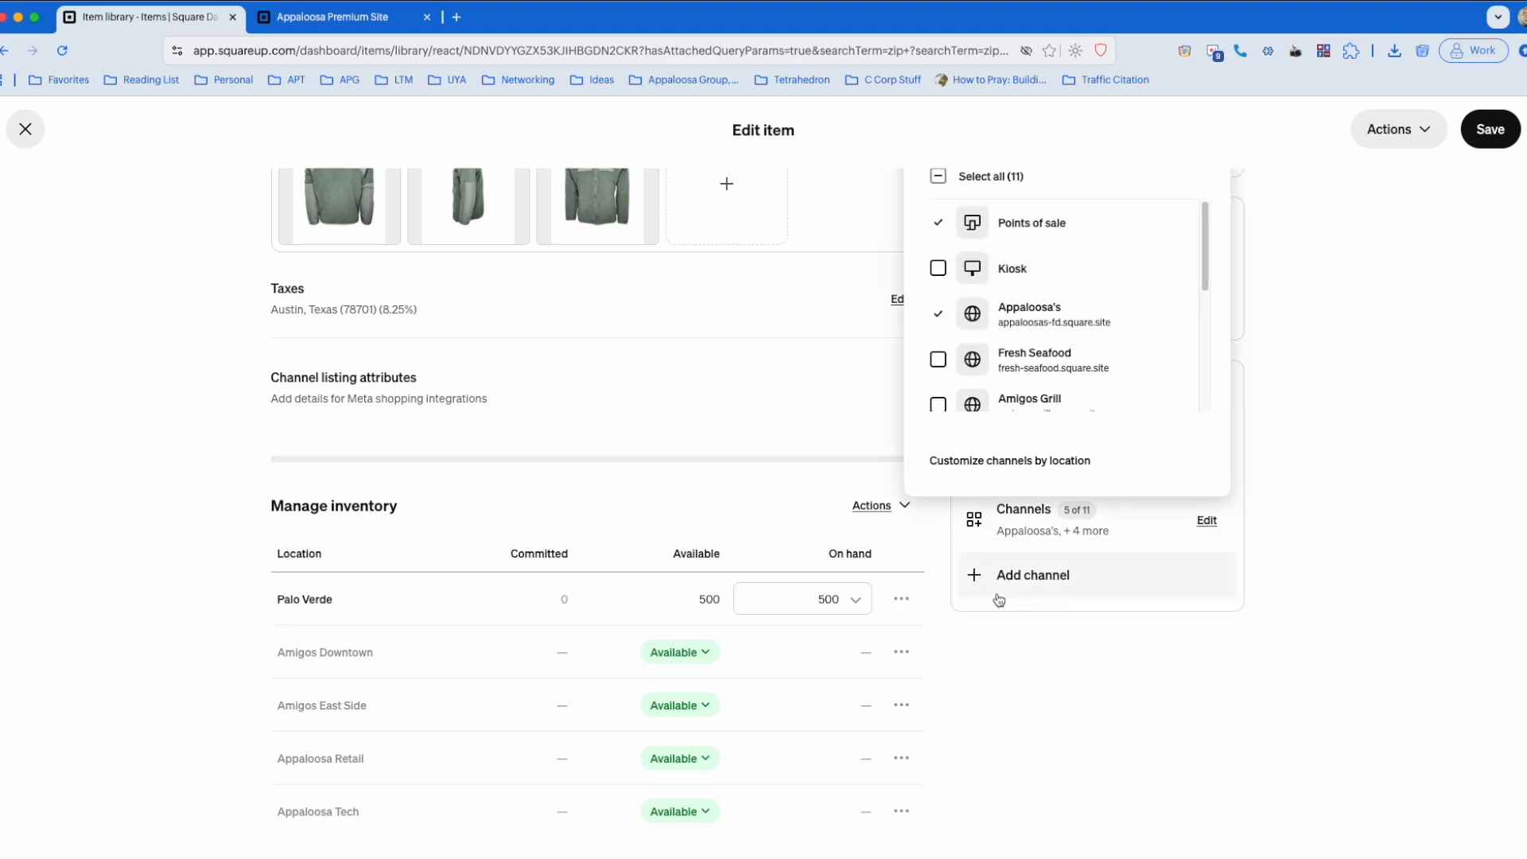
scroll(1116, 327, "down", 5)
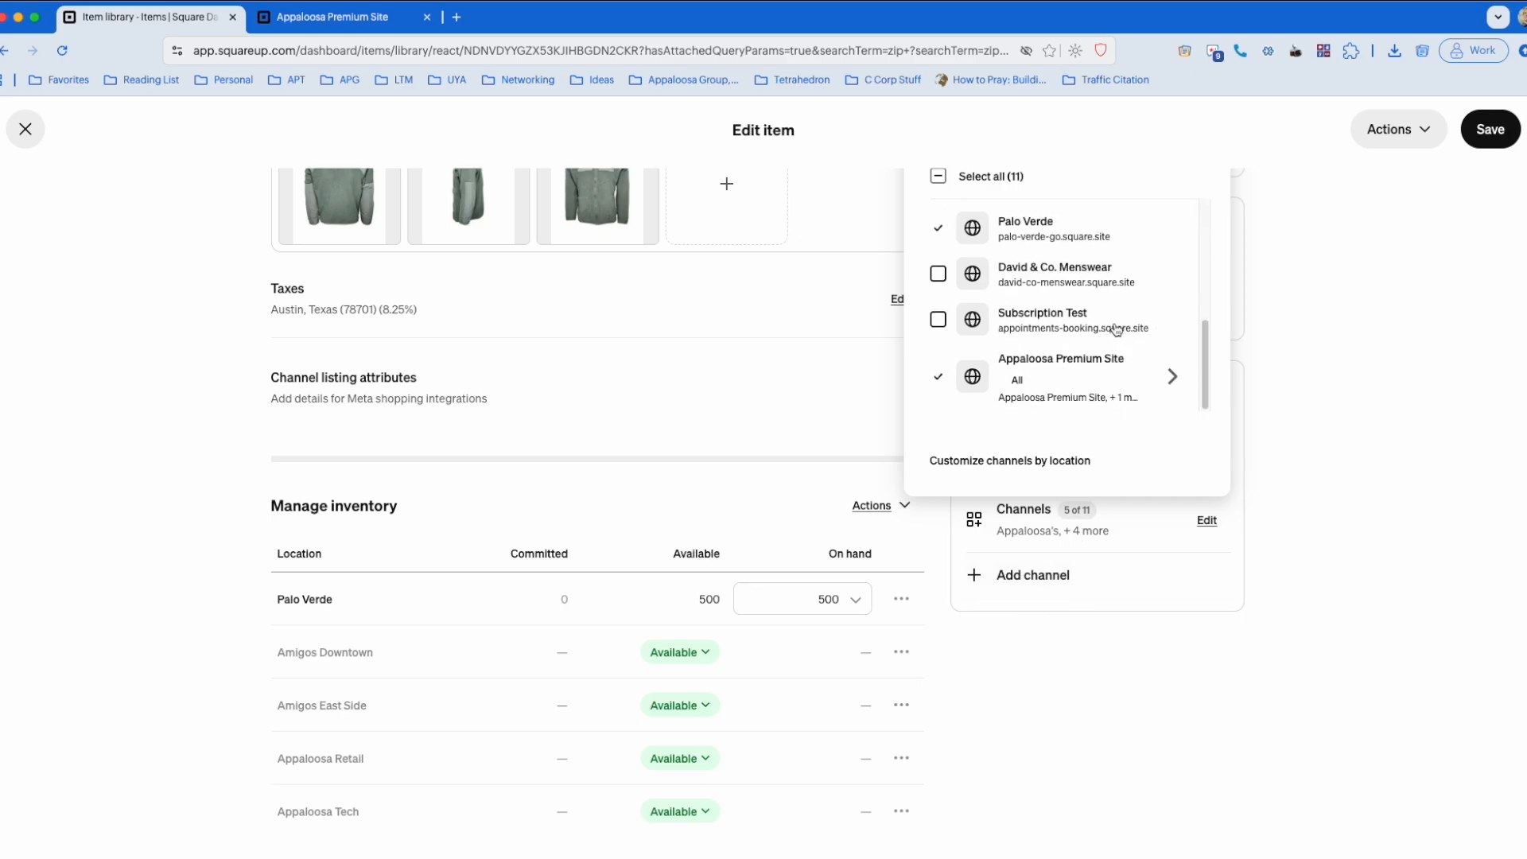
left_click(1299, 347)
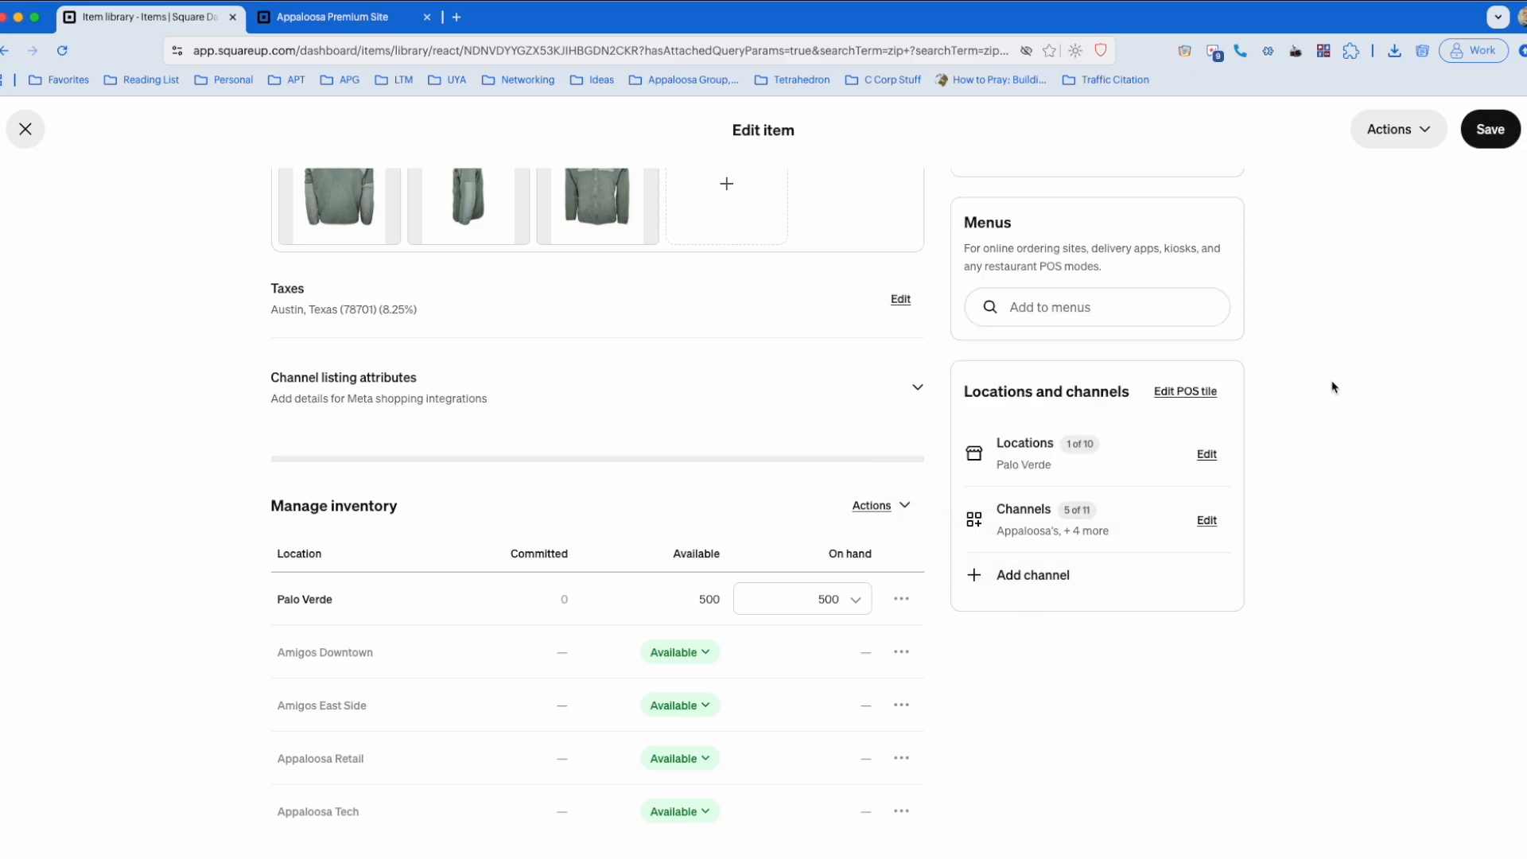